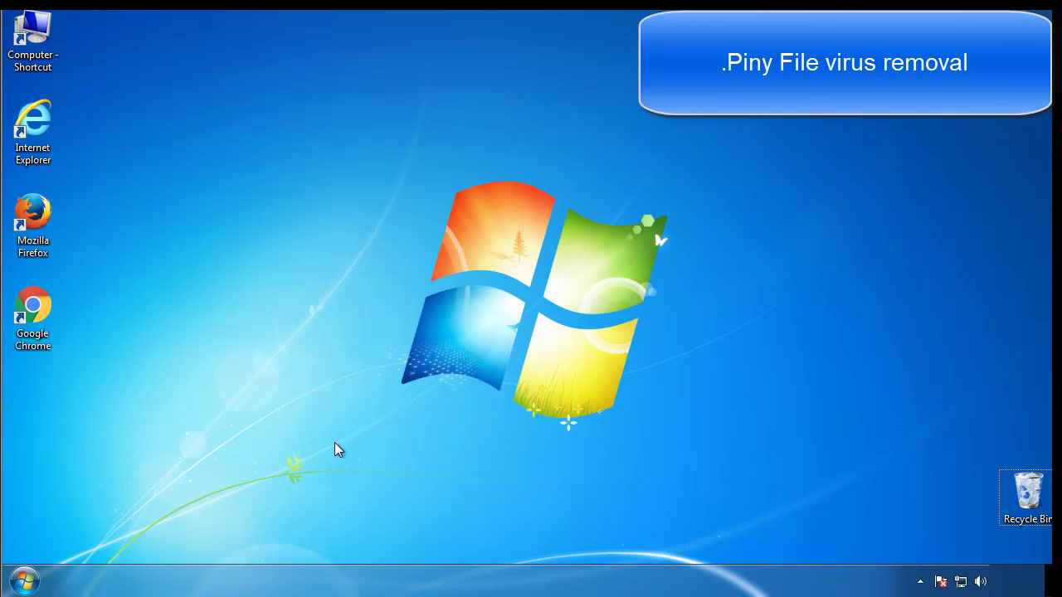
Enable Safe boot with the Minimal option on msconfig's Boot tab and apply it.
left_click(25, 580)
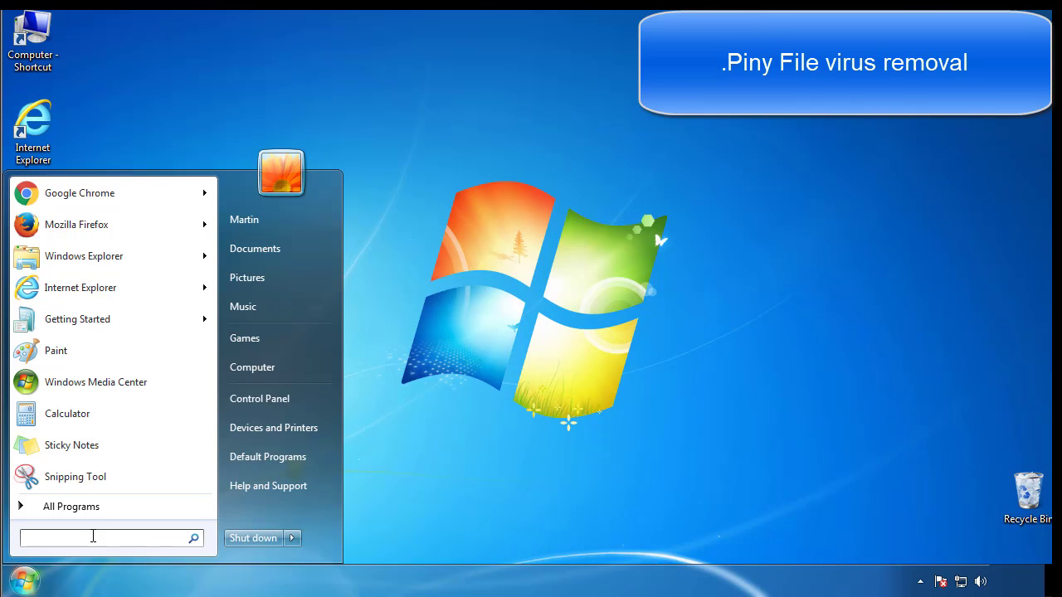
type("msconfig")
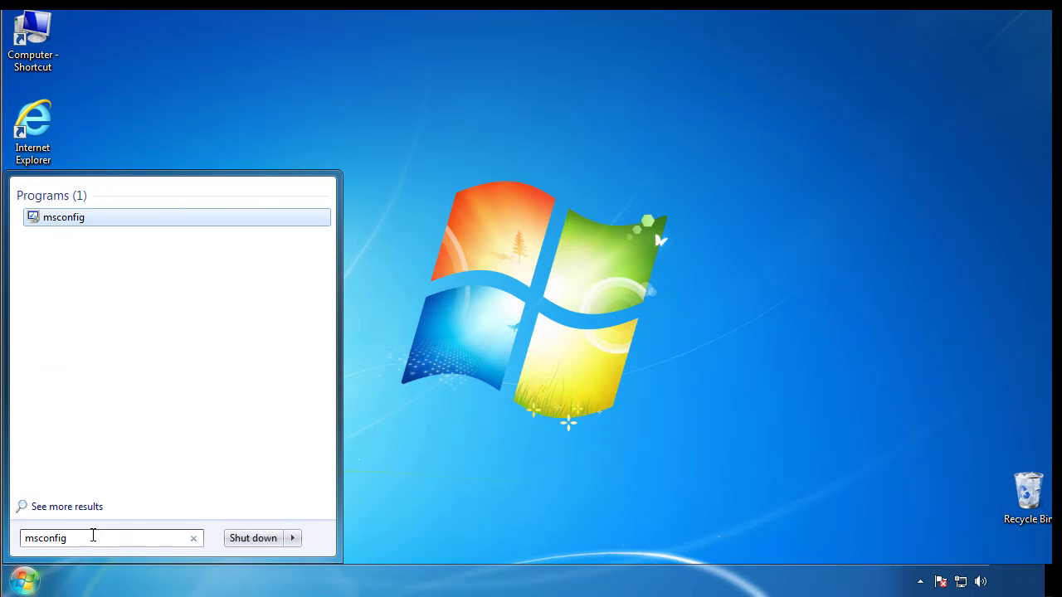
key("Return")
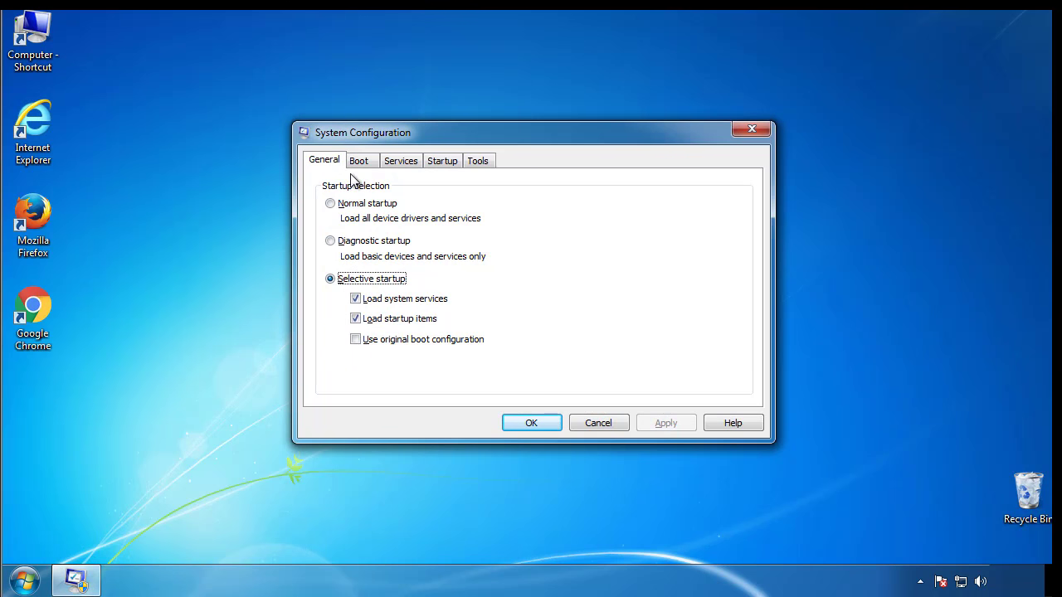
left_click(359, 161)
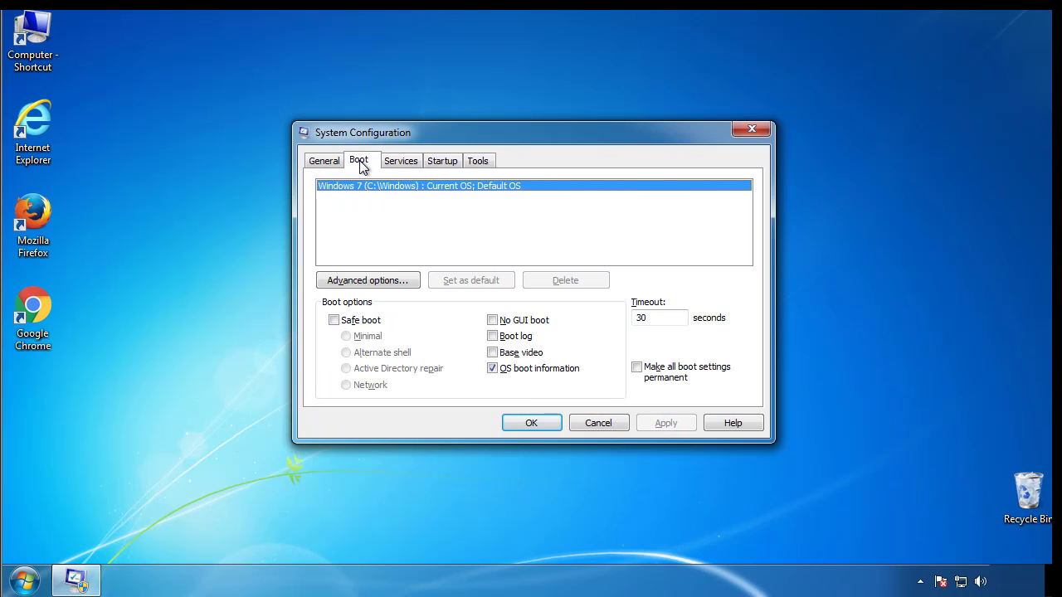
left_click(334, 320)
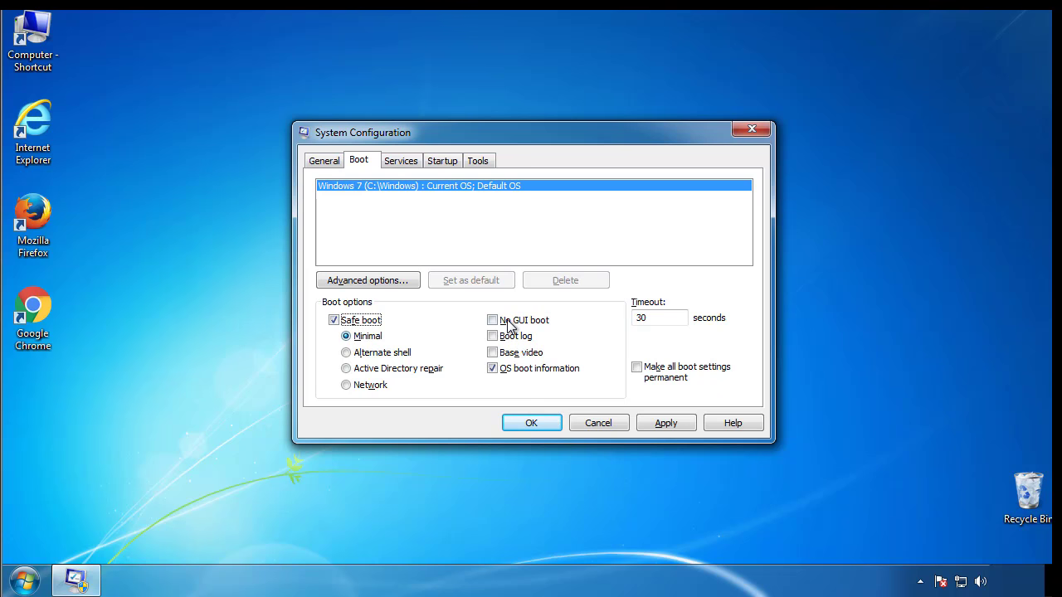
left_click(548, 432)
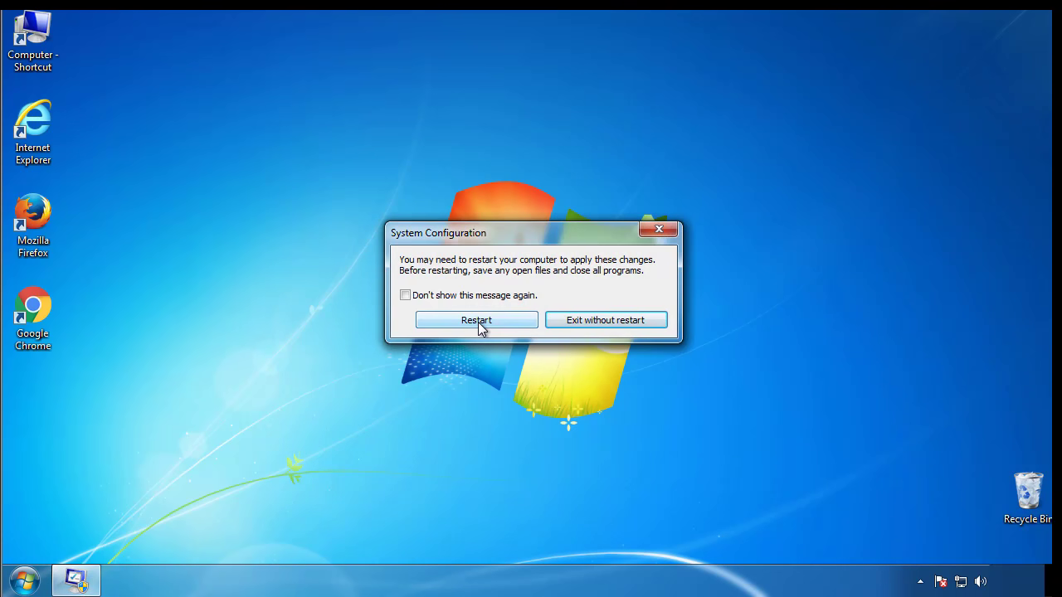
Restart into Safe Mode, then set Folder Options to show hidden files, folders and drives.
left_click(477, 323)
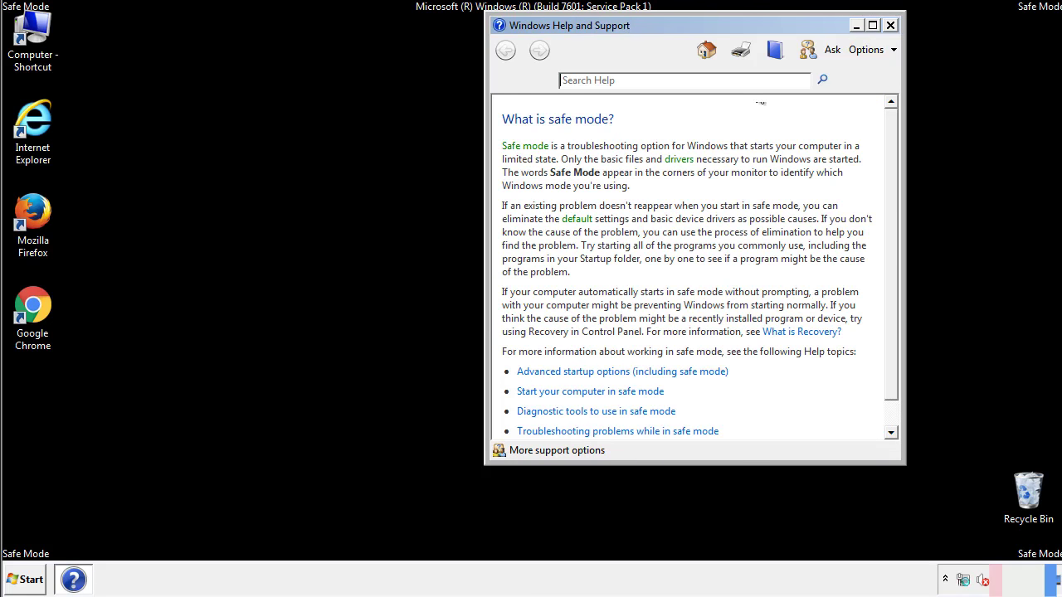
left_click(891, 25)
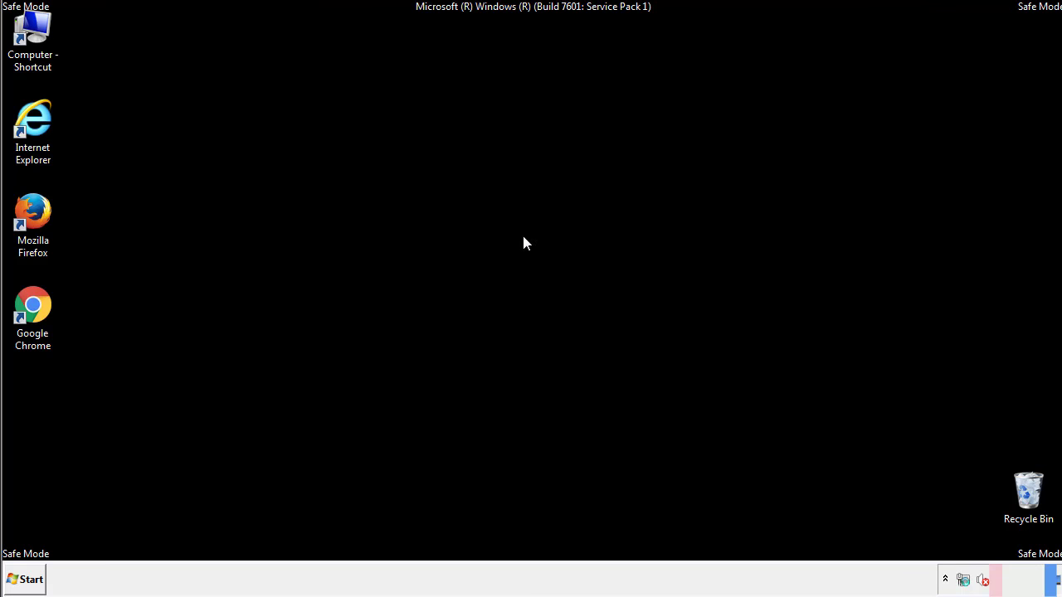
left_click(32, 579)
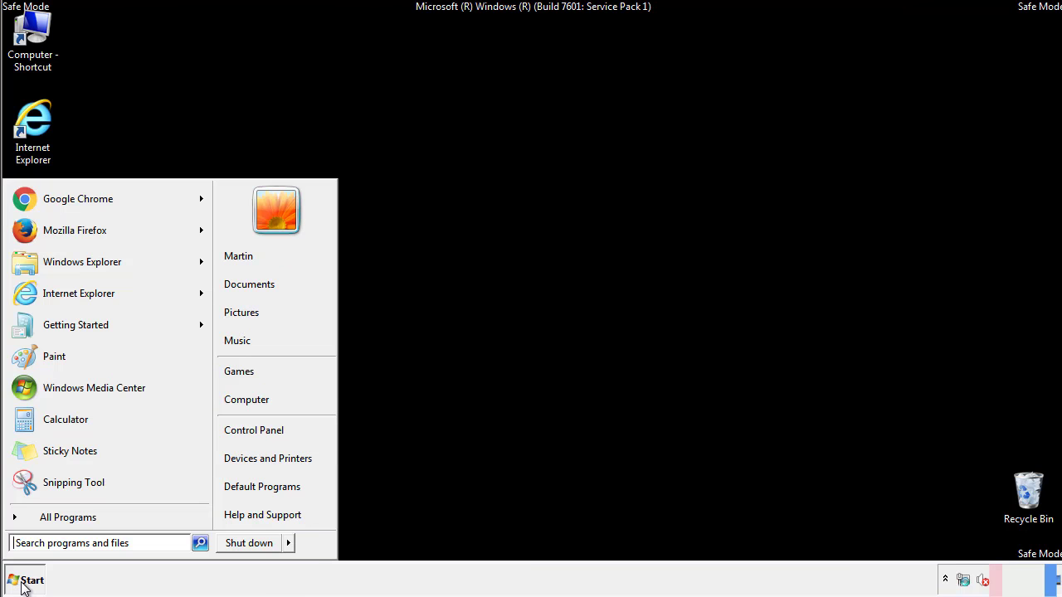
left_click(263, 428)
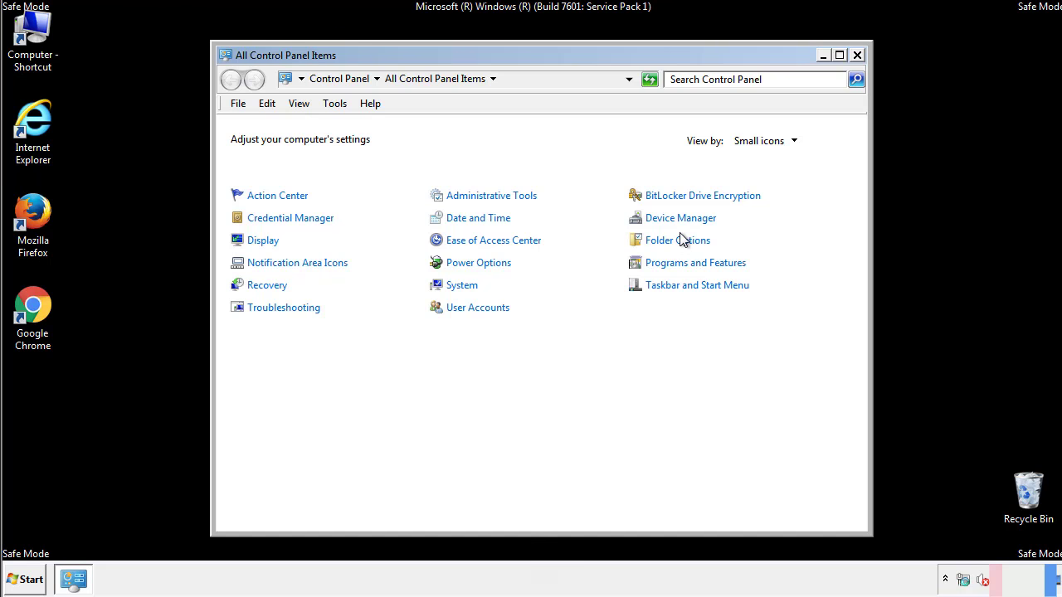
left_click(678, 241)
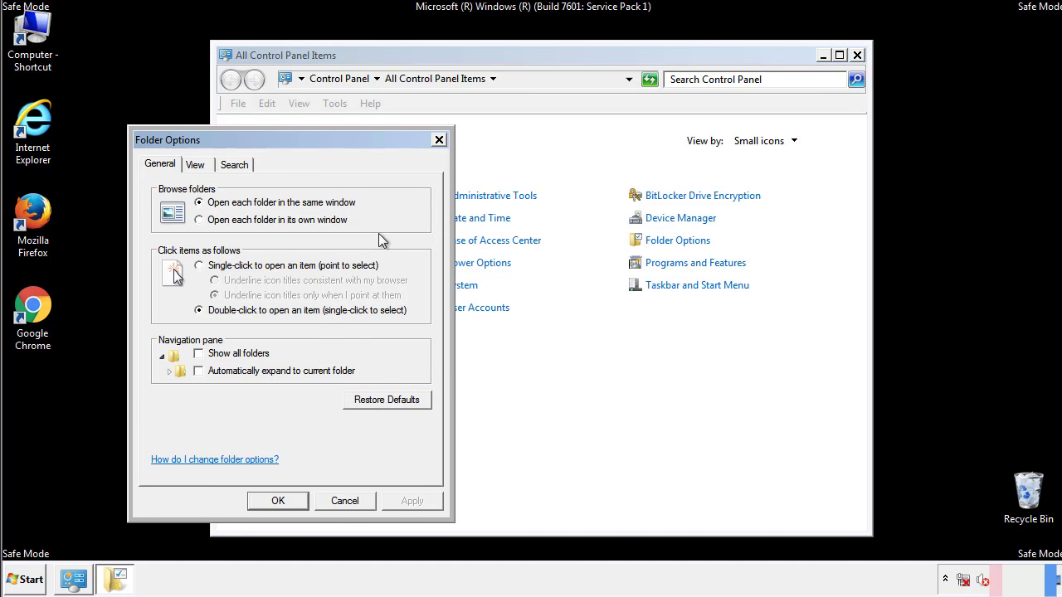
left_click(197, 167)
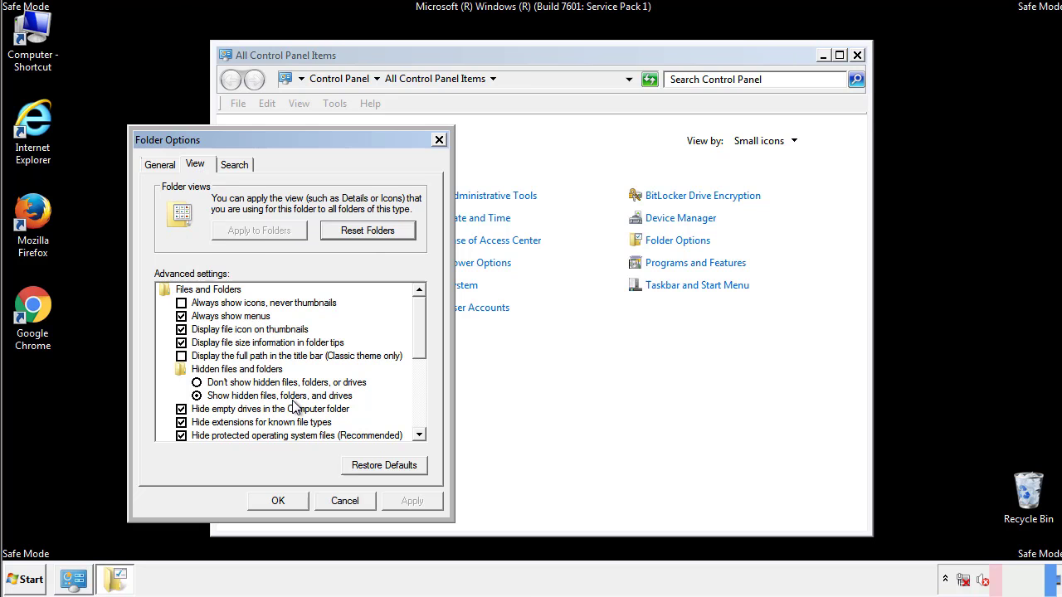
left_click(286, 499)
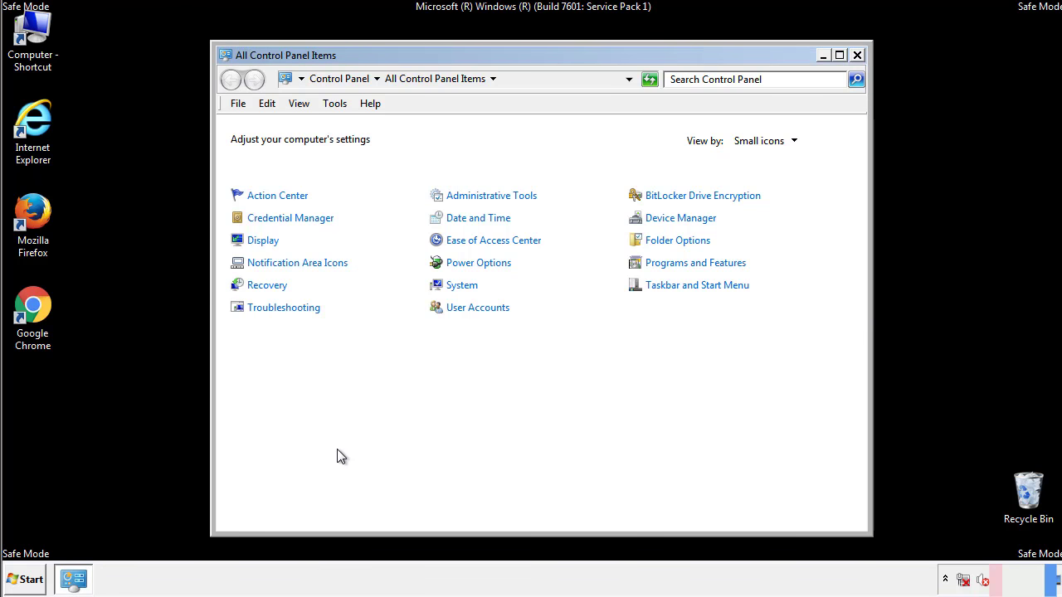
Browse from Computer to C:\Windows\System32\drivers\etc, listing hosts, networks, protocol and services.
left_click(857, 54)
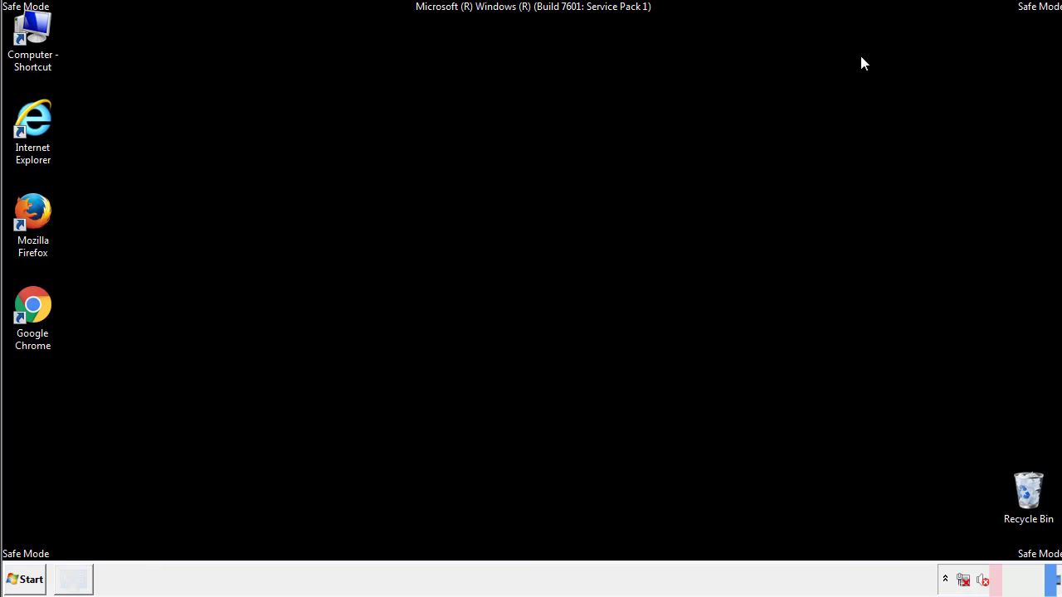
double_click(34, 27)
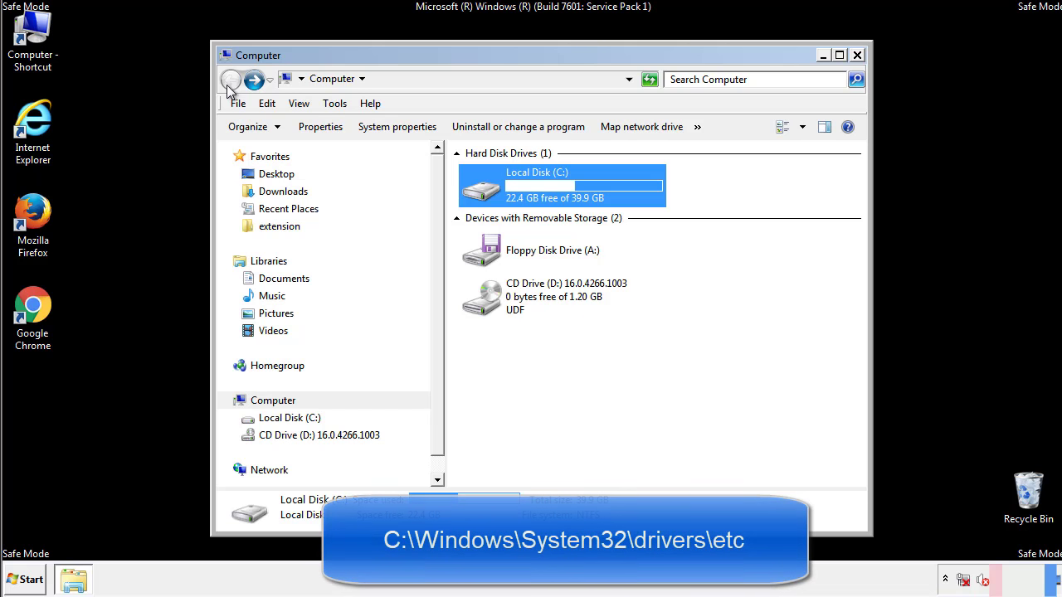
double_click(477, 188)
left_click(484, 305)
double_click(483, 305)
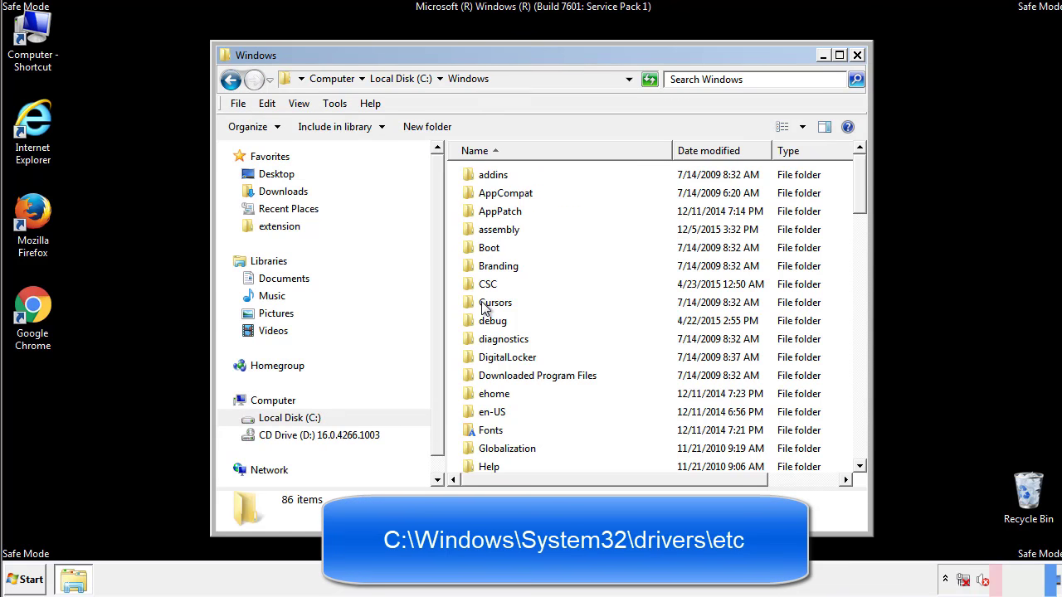
scroll(489, 375, "down", 2)
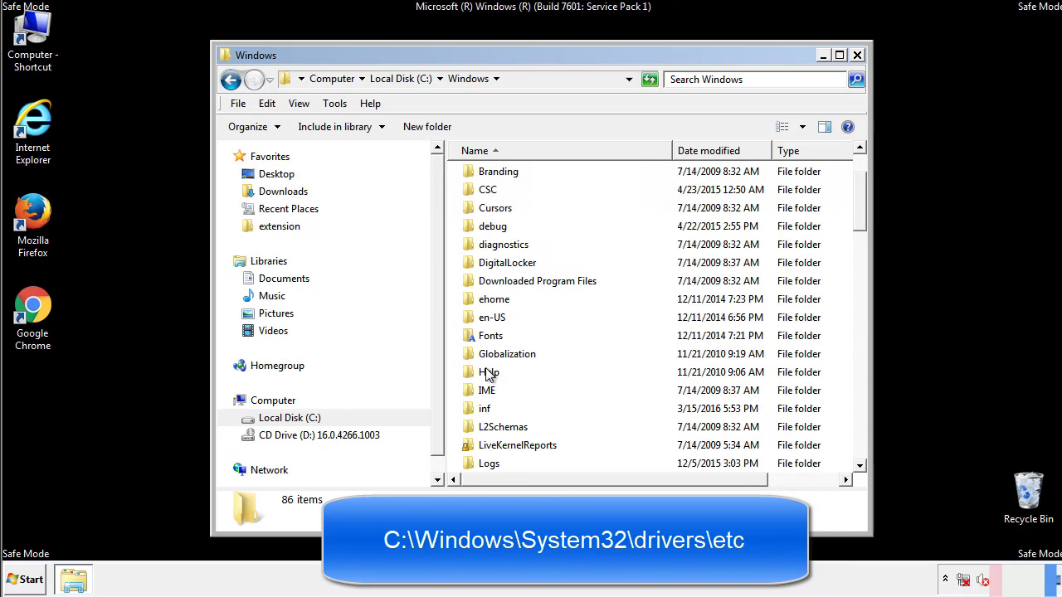
scroll(490, 375, "down", 7)
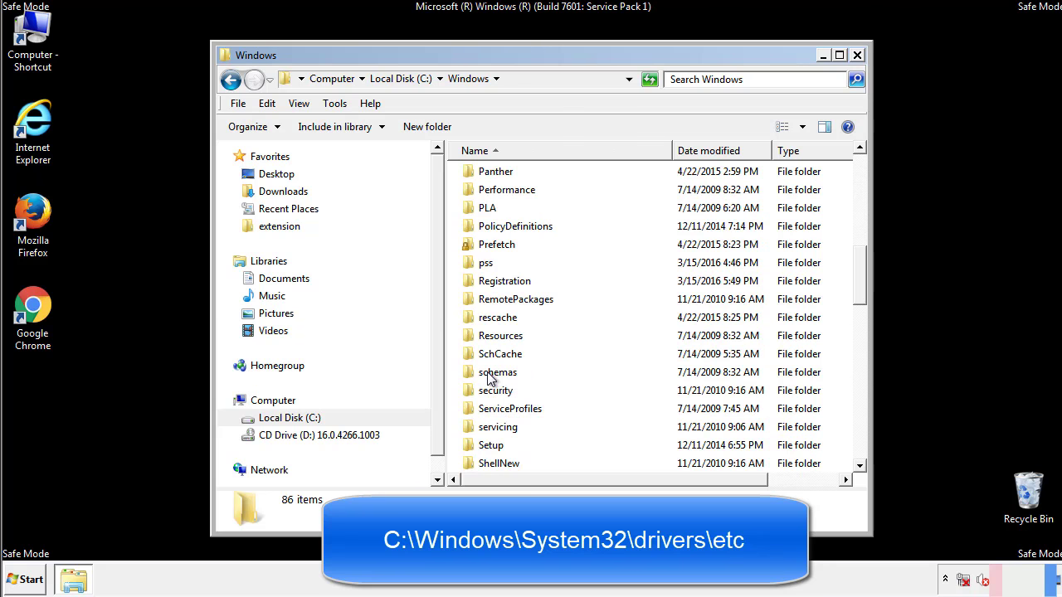
scroll(490, 375, "down", 2)
double_click(503, 429)
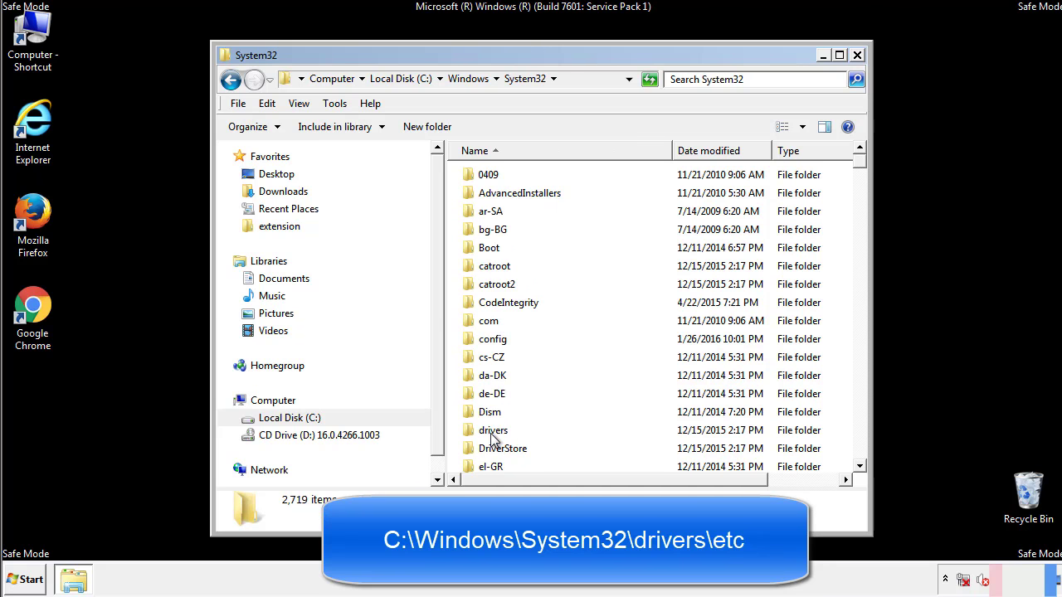
double_click(493, 431)
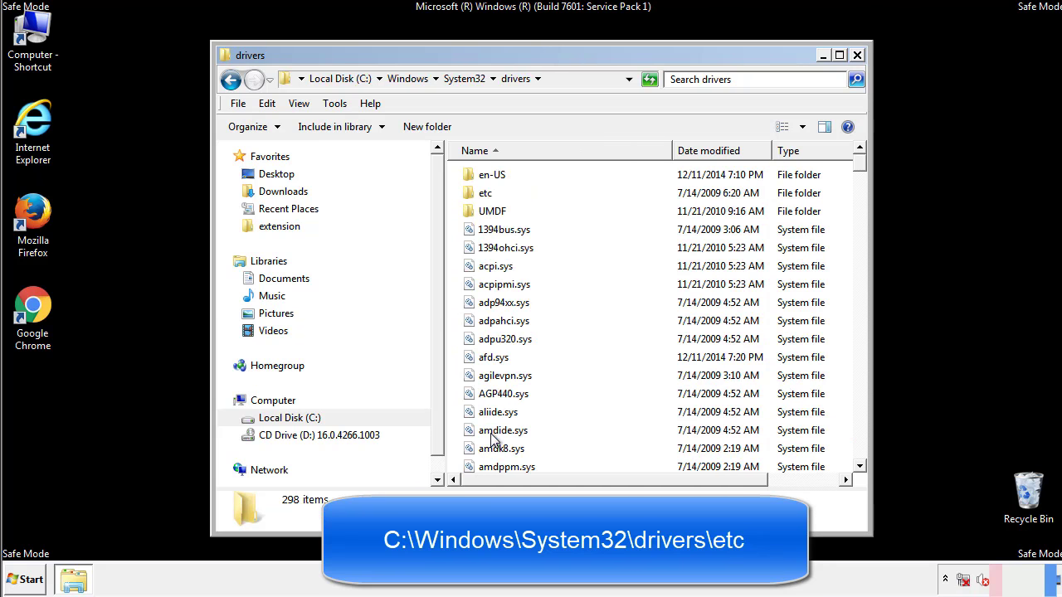
double_click(476, 199)
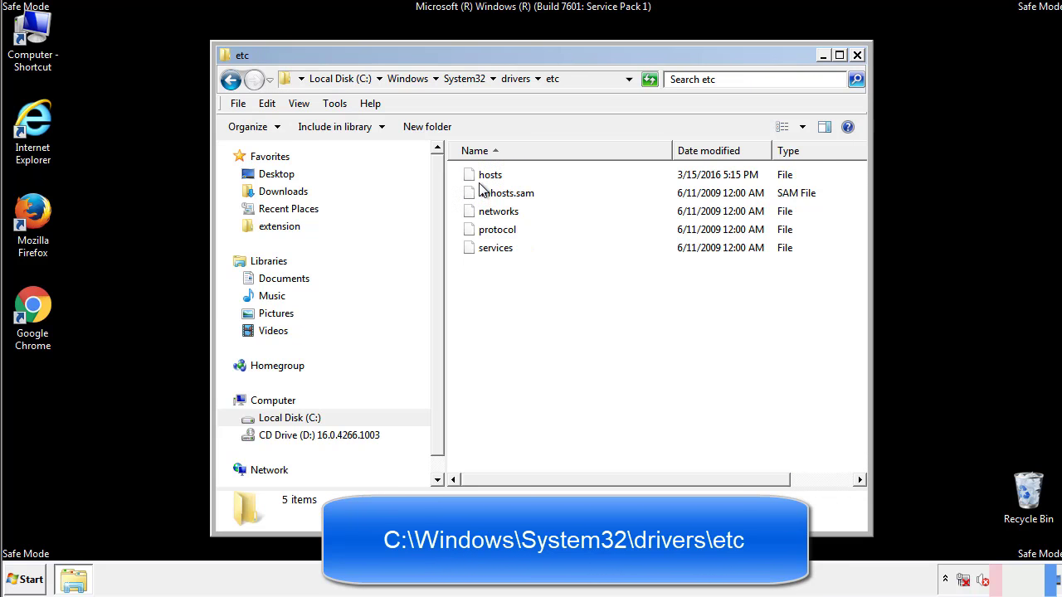
Open hosts in Notepad, delete the four added entries like webitlis.sjf.com, and save.
double_click(481, 176)
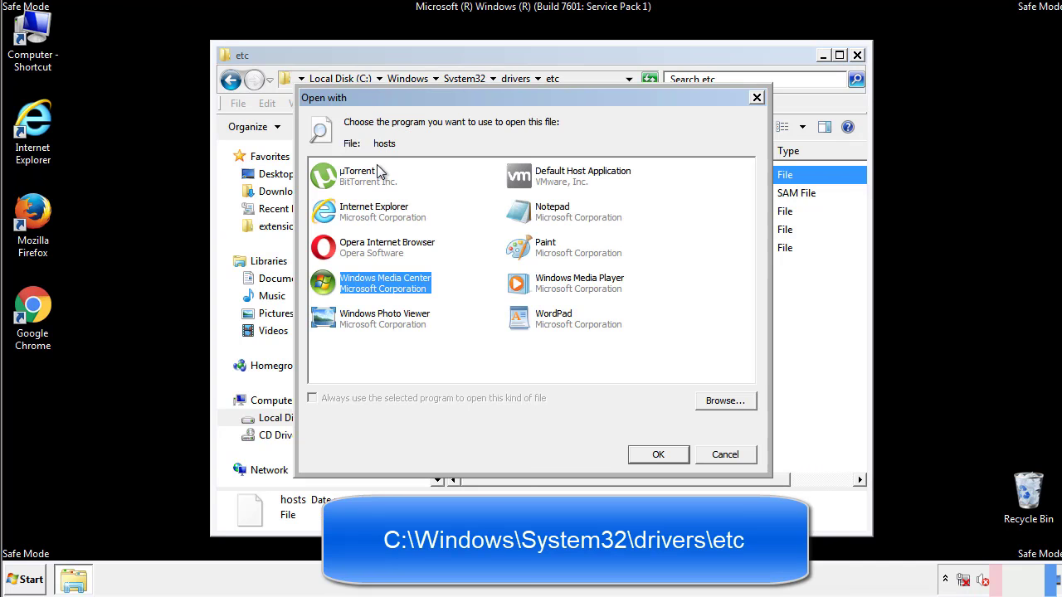
left_click(537, 217)
left_click(657, 454)
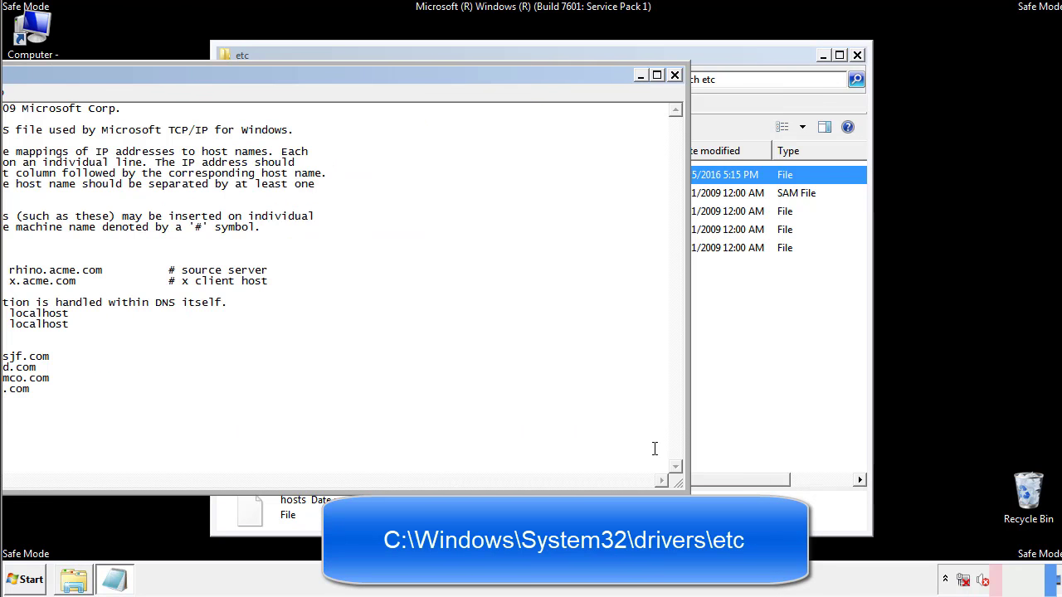
left_click_drag(434, 74, 675, 91)
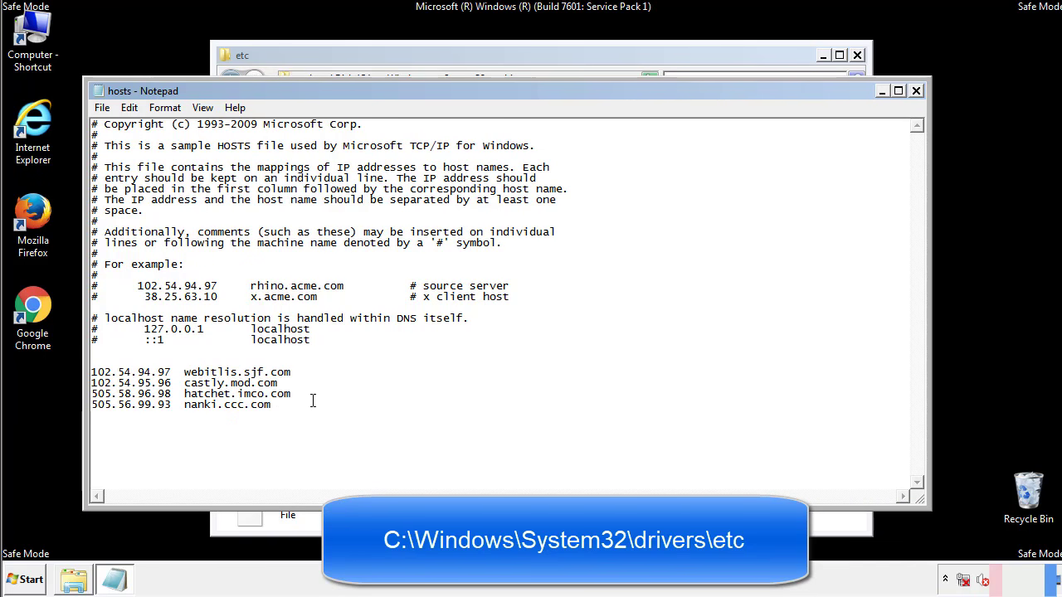
left_click_drag(297, 406, 91, 372)
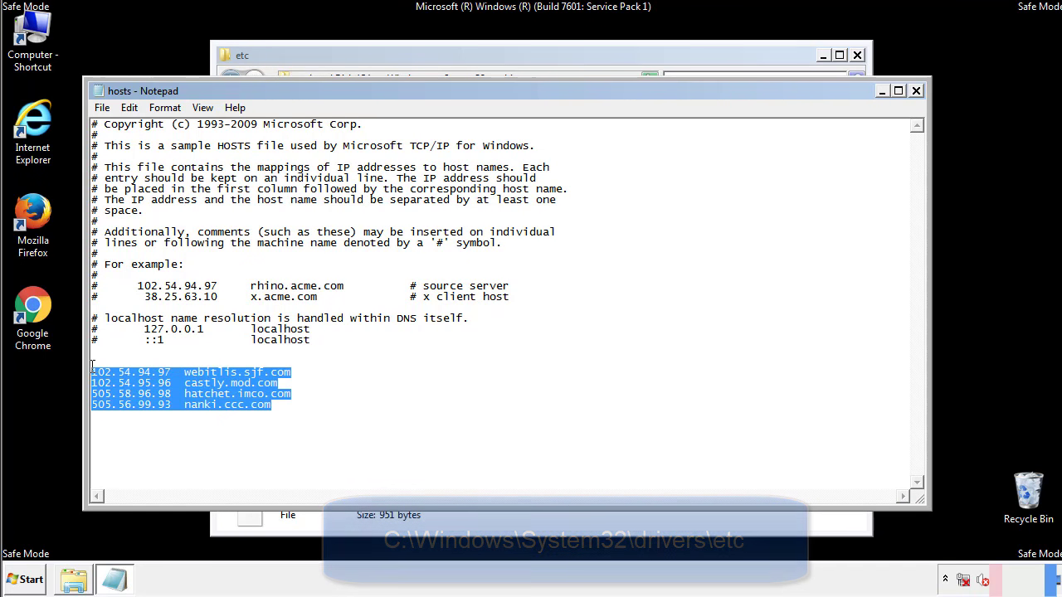
key("Delete")
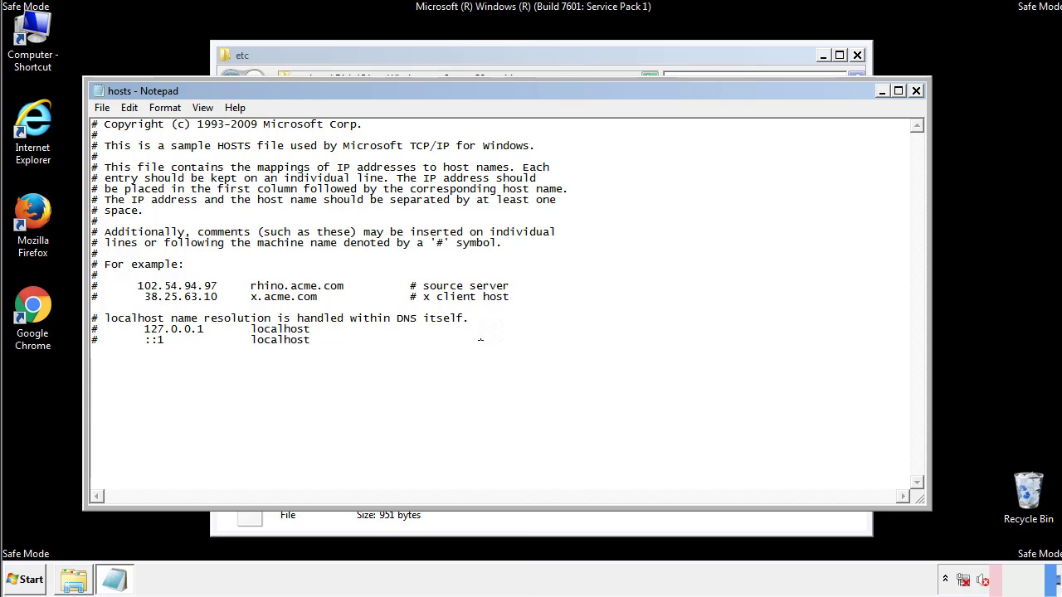
left_click(917, 91)
left_click(470, 304)
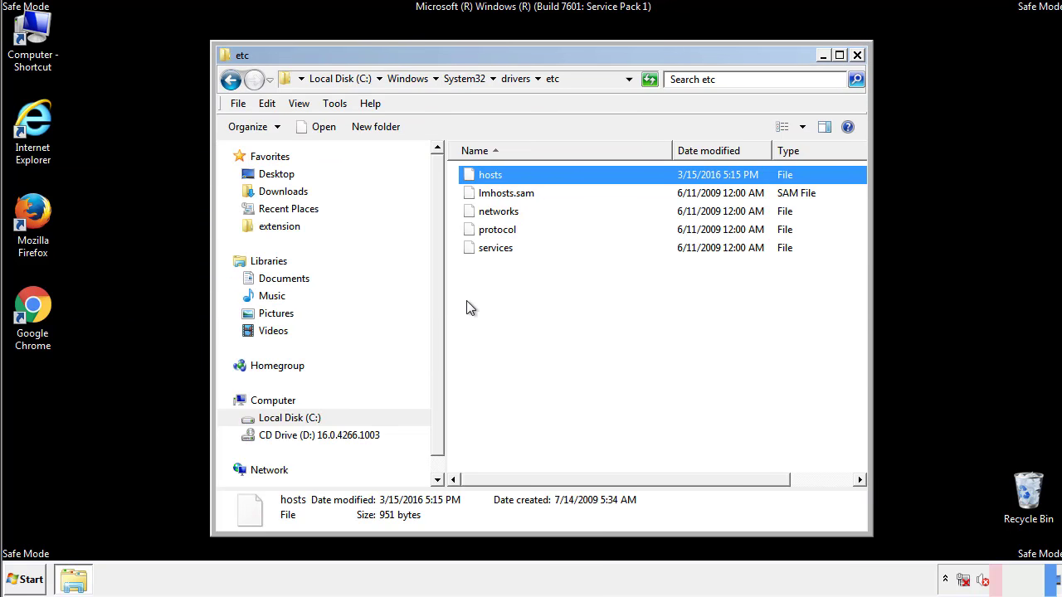
Open the Startup folder from the All Programs list in a window.
left_click(857, 57)
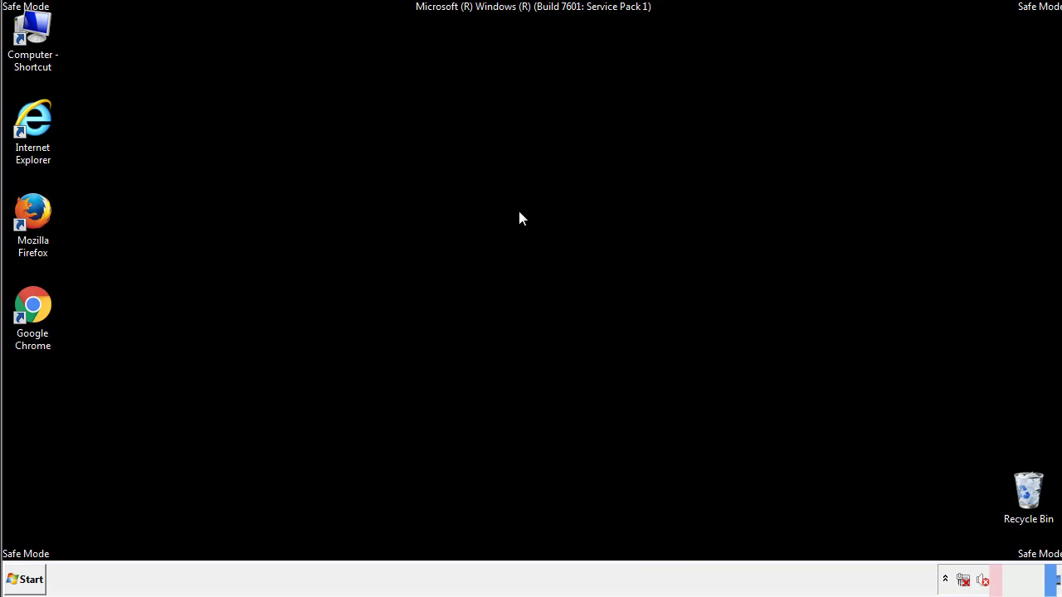
left_click(27, 579)
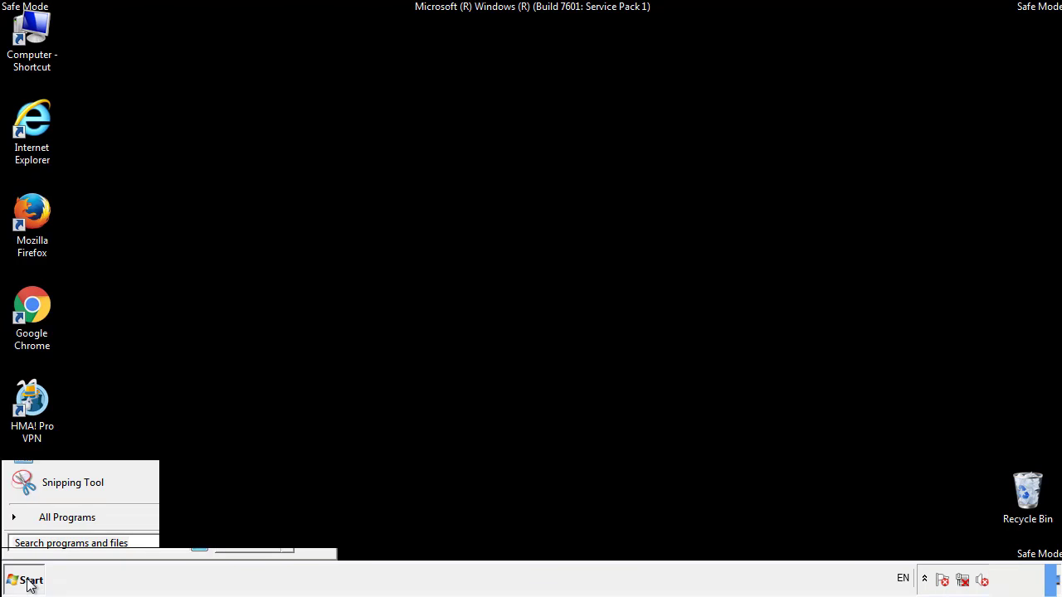
left_click(47, 523)
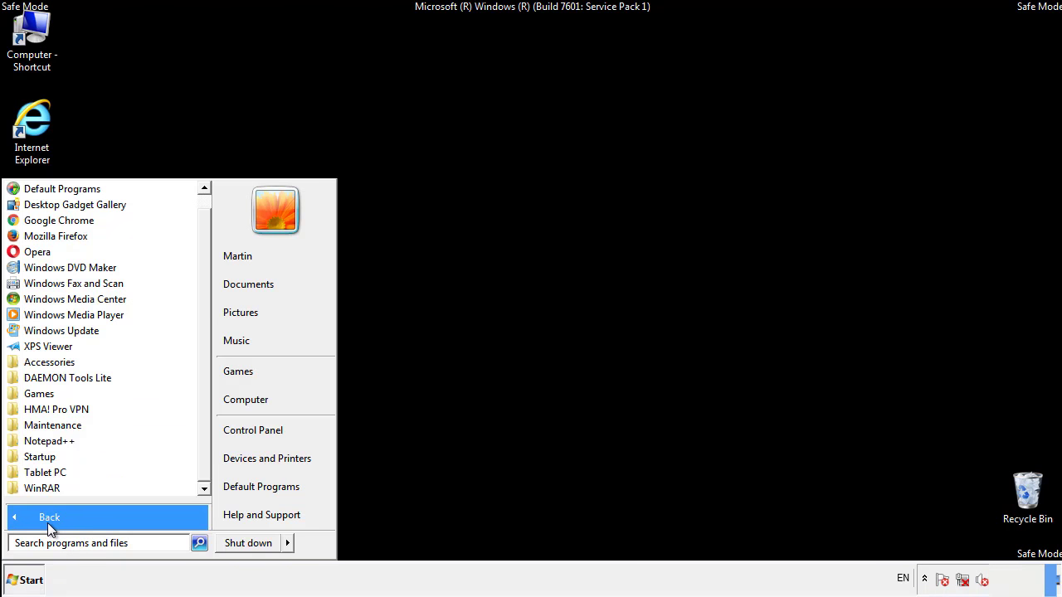
right_click(45, 458)
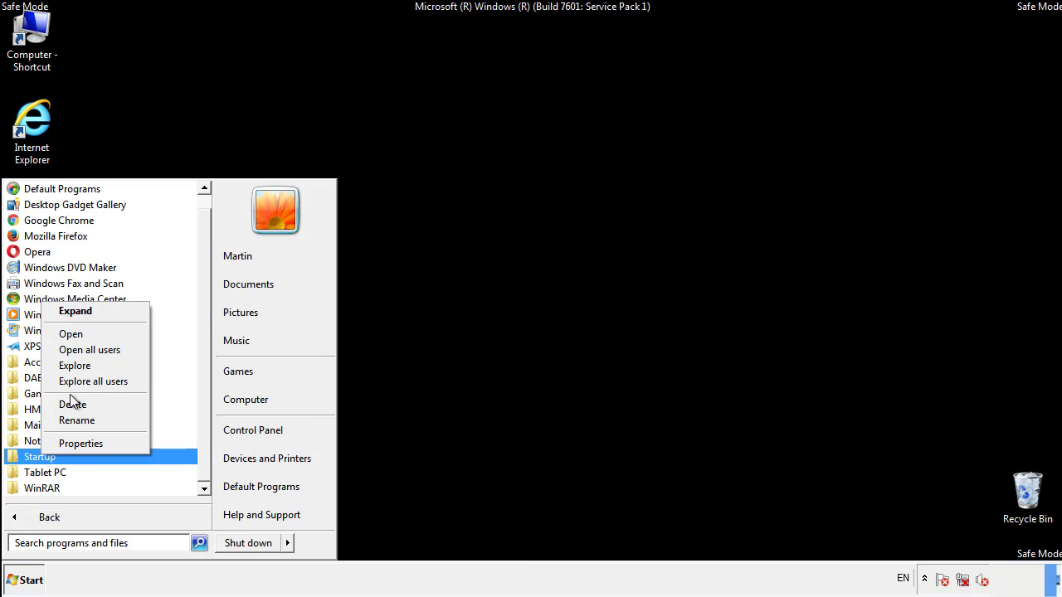
left_click(80, 333)
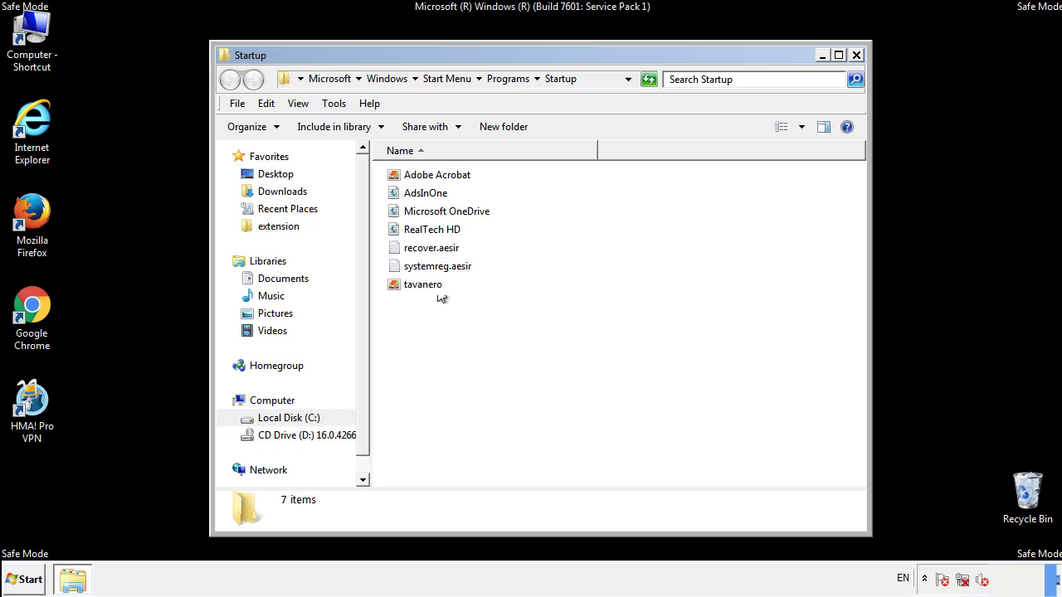
Delete the AdsInOne, recover.aesir, systemreg.aesir and tavanero startup items to the Recycle Bin.
left_click(429, 192)
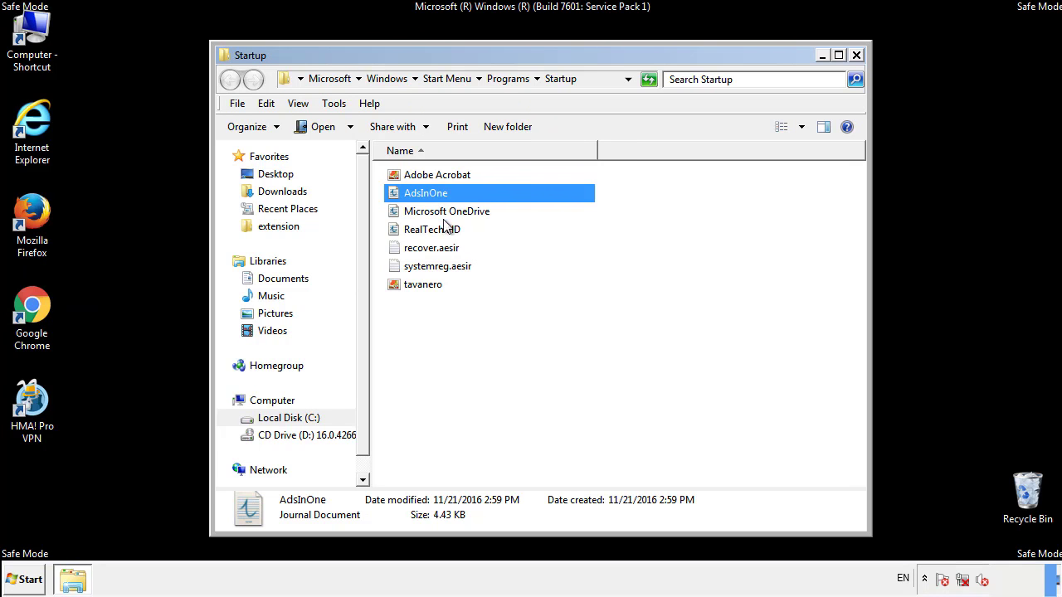
left_click(430, 251, "ctrl")
left_click(439, 266, "ctrl")
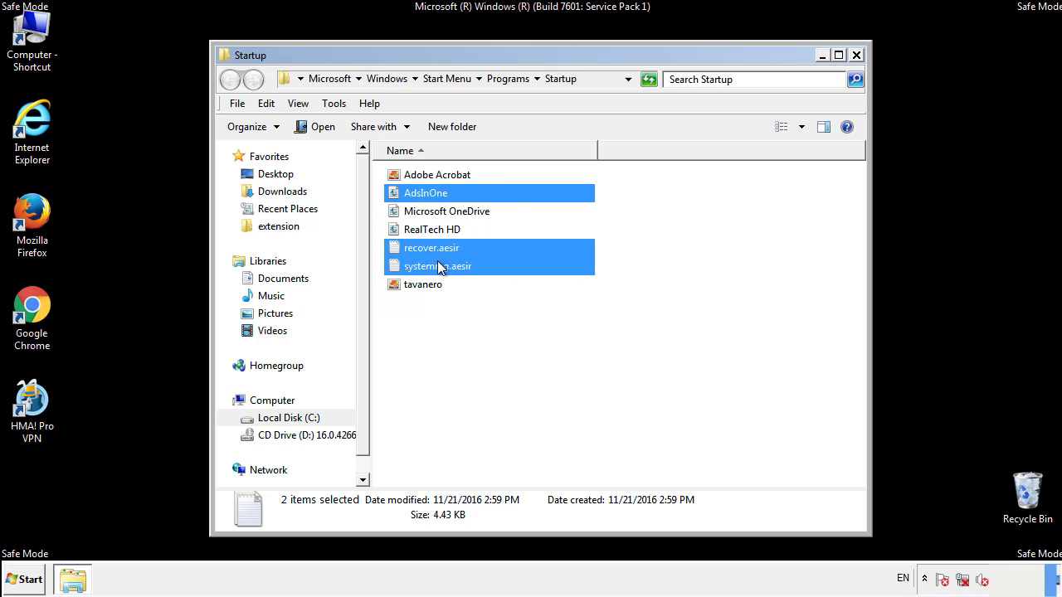
left_click(424, 284, "ctrl")
right_click(420, 286)
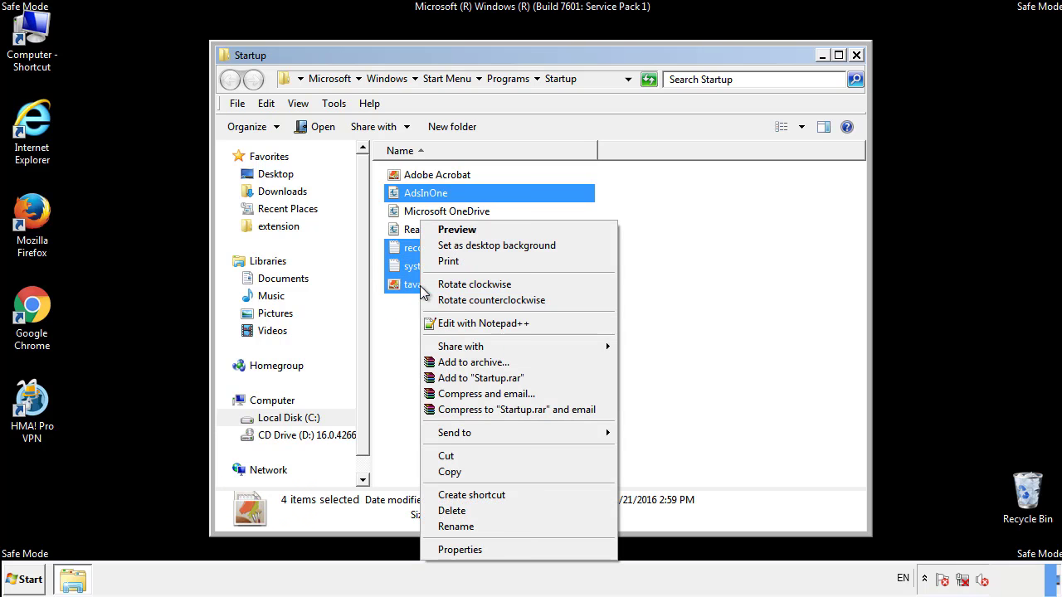
left_click(448, 510)
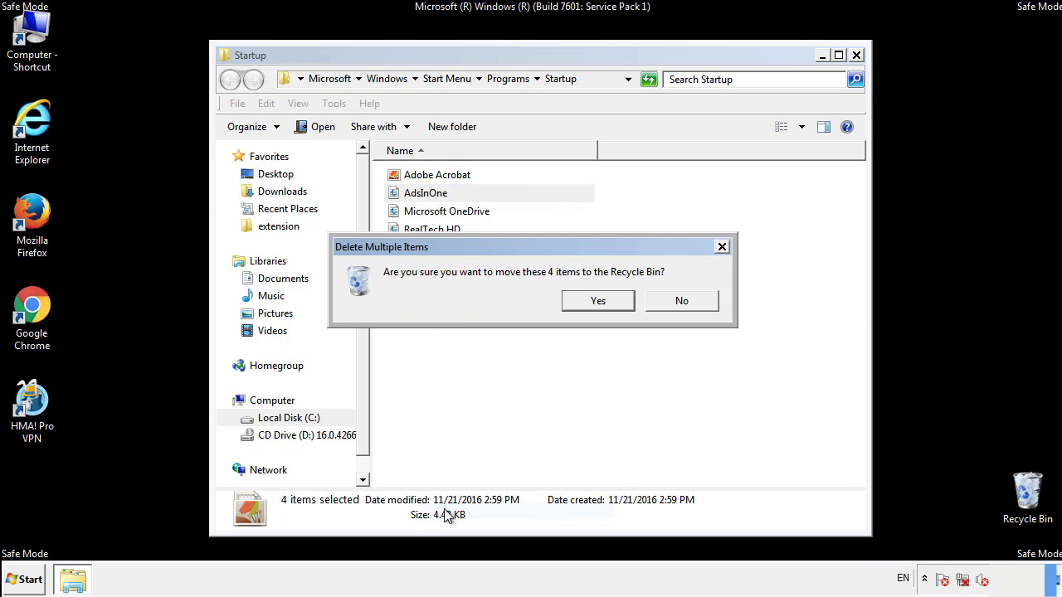
left_click(594, 301)
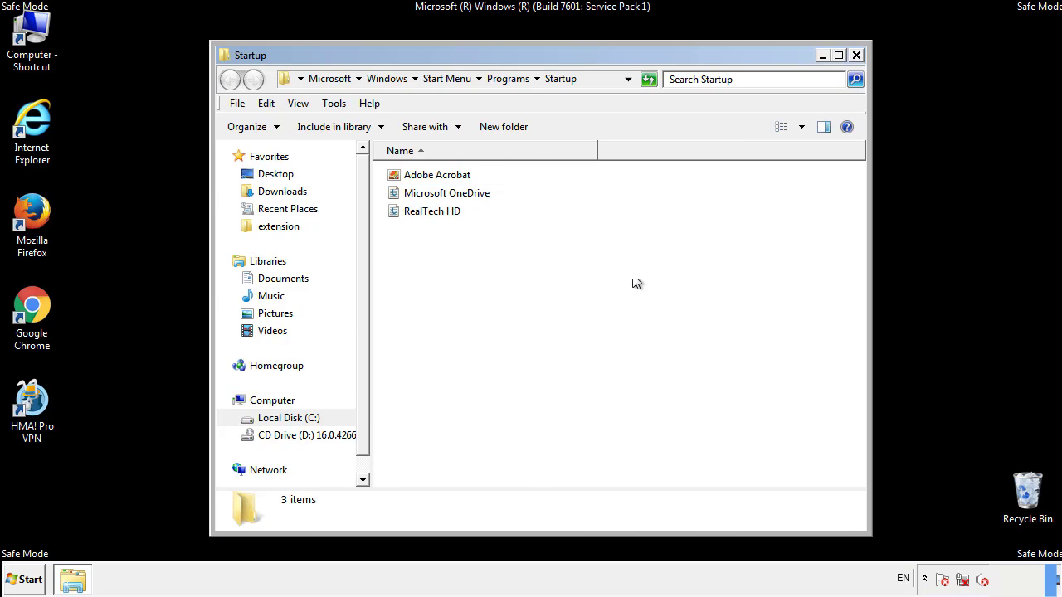
Close the Startup folder and search the Start menu for regedit.
left_click(857, 58)
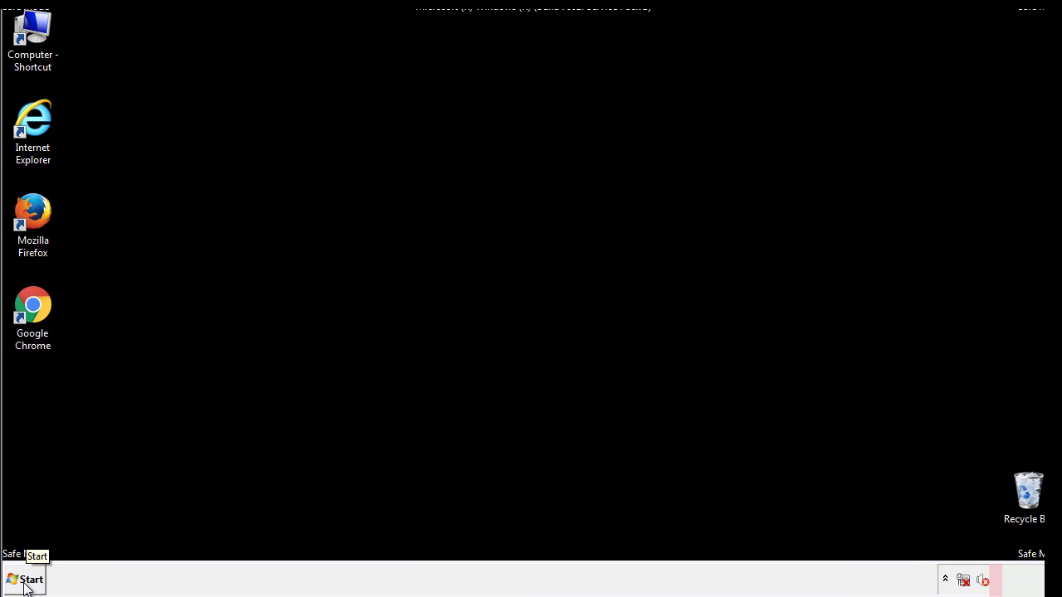
left_click(25, 581)
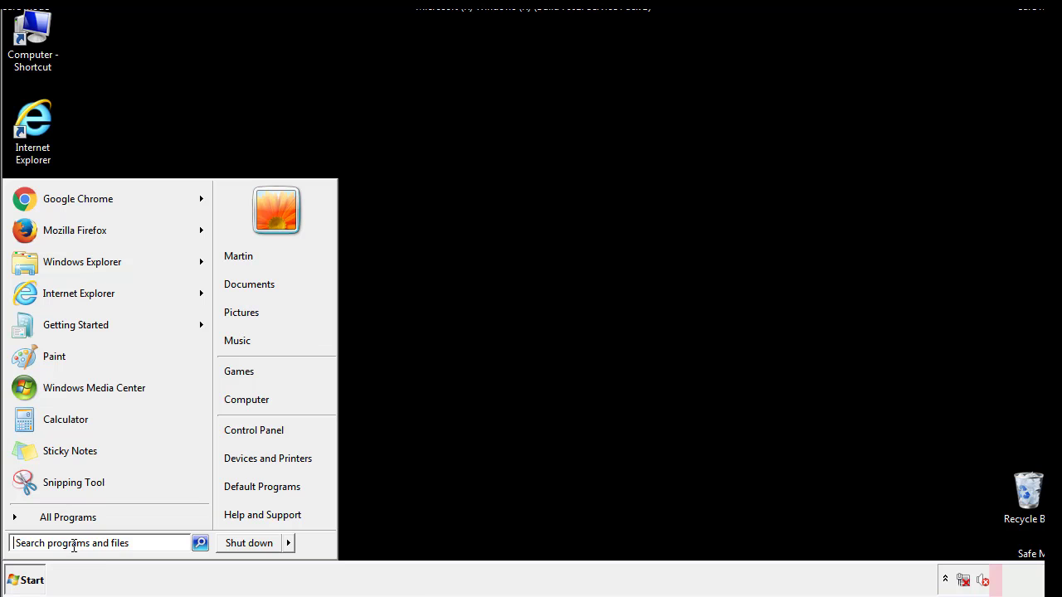
type("reged")
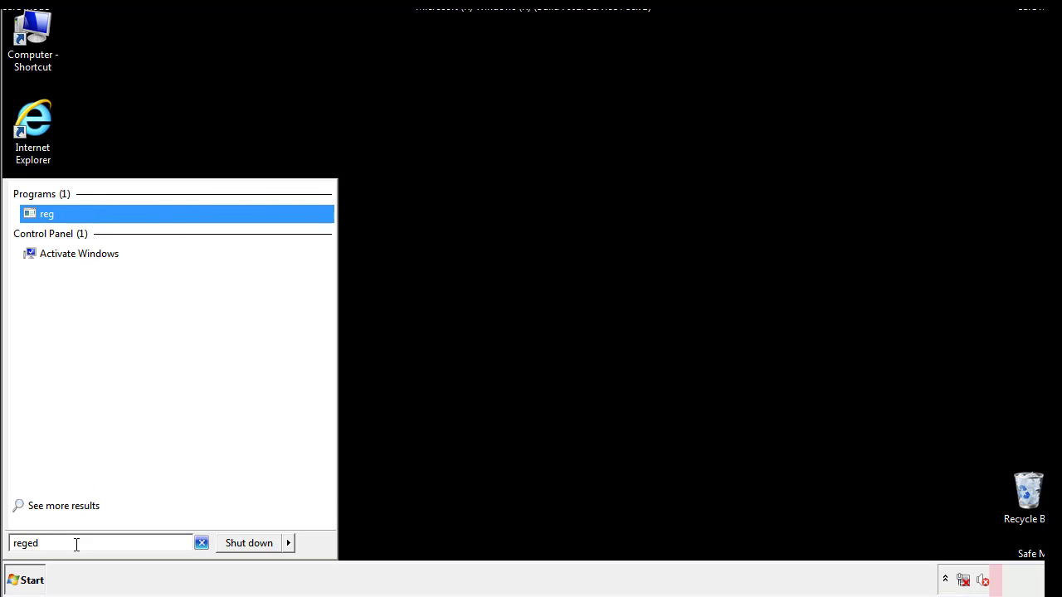
type("it")
Launch Registry Editor and navigate to HKLM\SOFTWARE\Microsoft\Windows\CurrentVersion\Run.
key("Return")
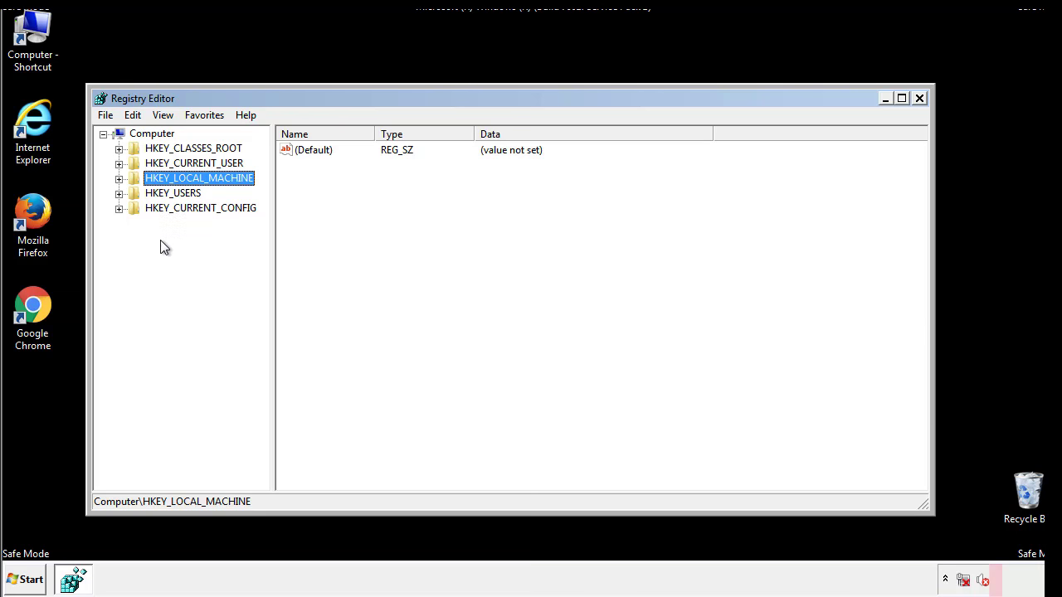
left_click(118, 179)
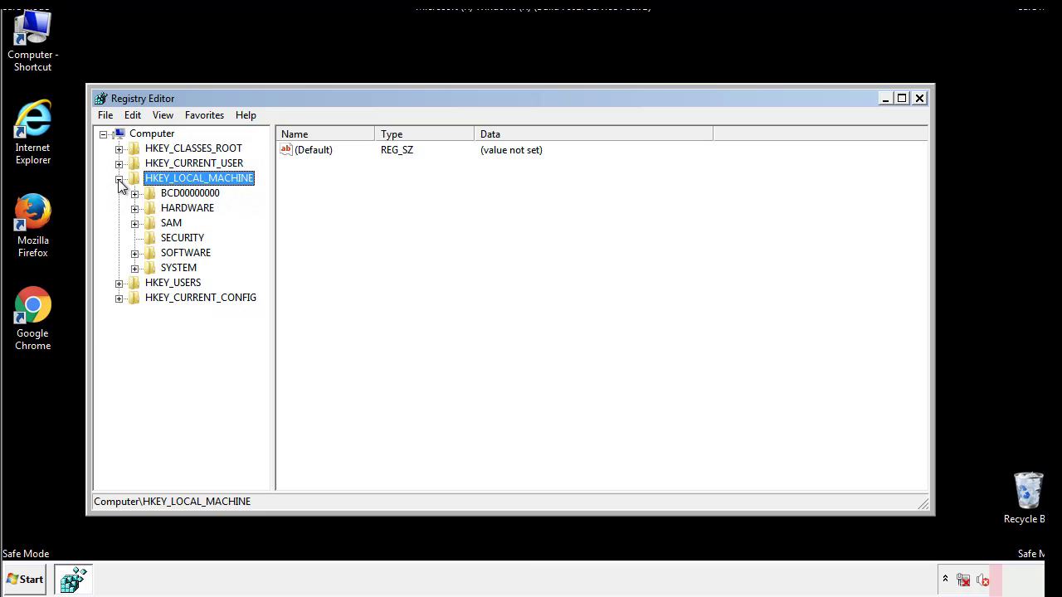
left_click(135, 253)
left_click_drag(262, 245, 263, 275)
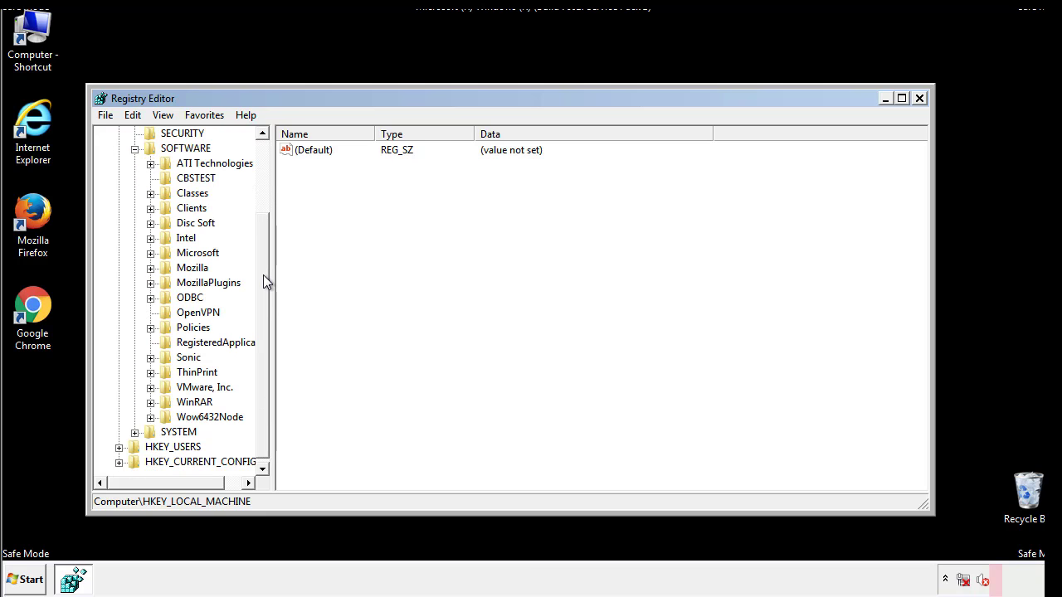
left_click(149, 254)
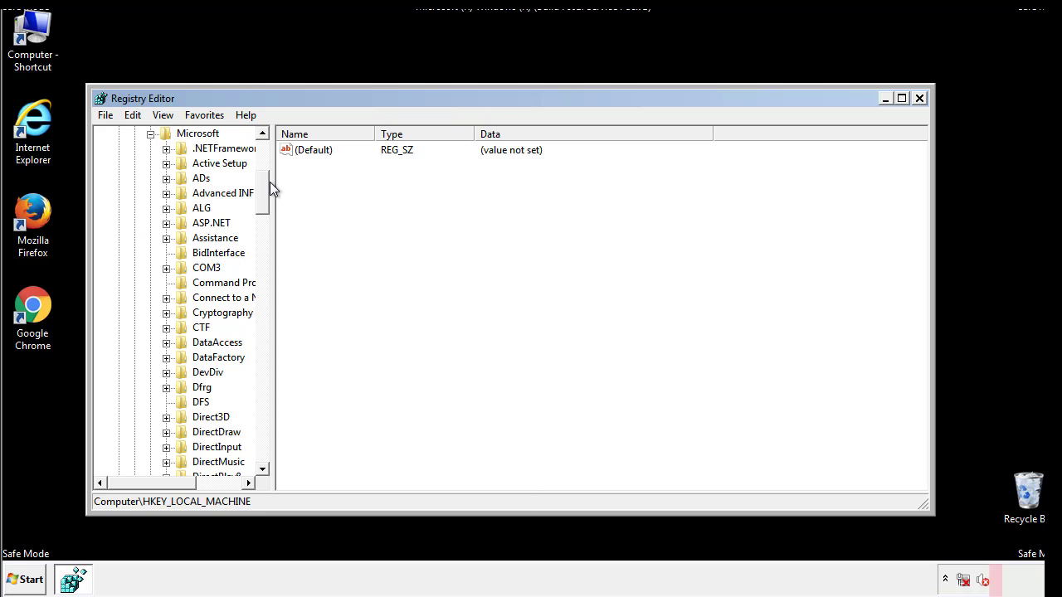
left_click_drag(262, 204, 265, 430)
left_click(166, 253)
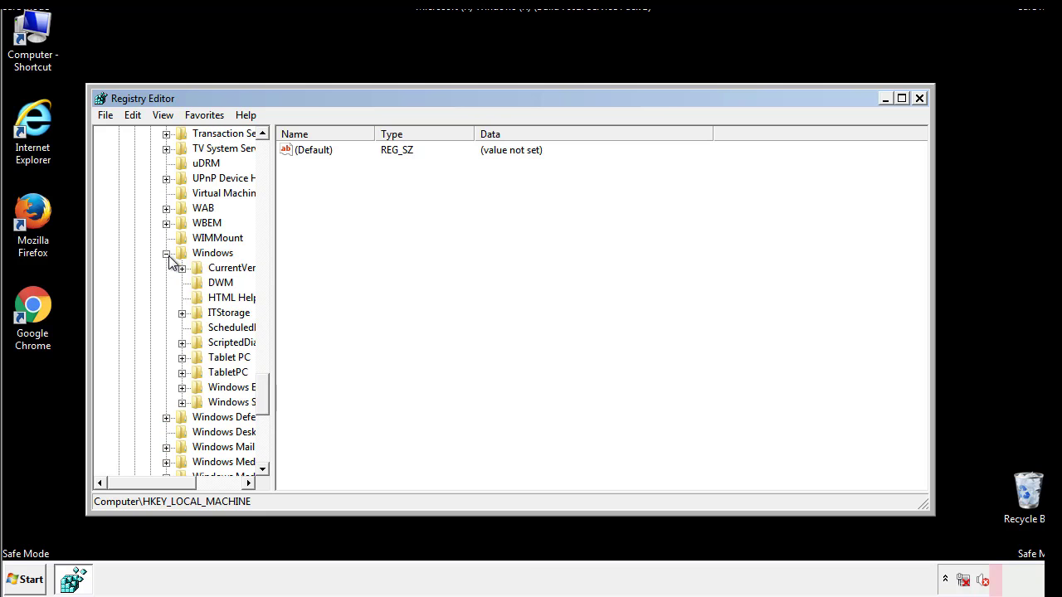
left_click_drag(145, 485, 169, 487)
left_click(136, 268)
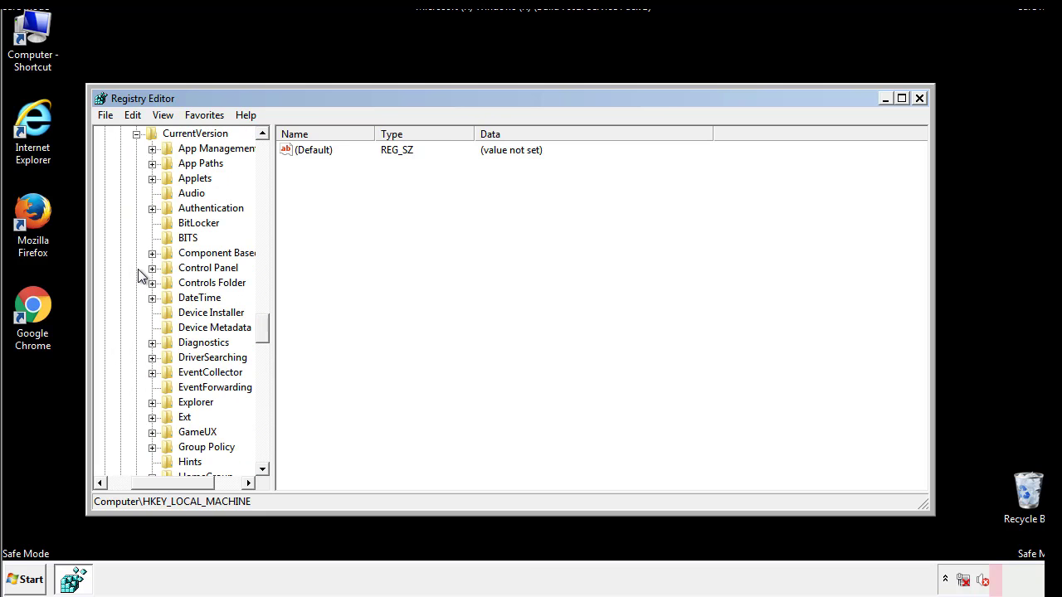
left_click_drag(269, 331, 263, 384)
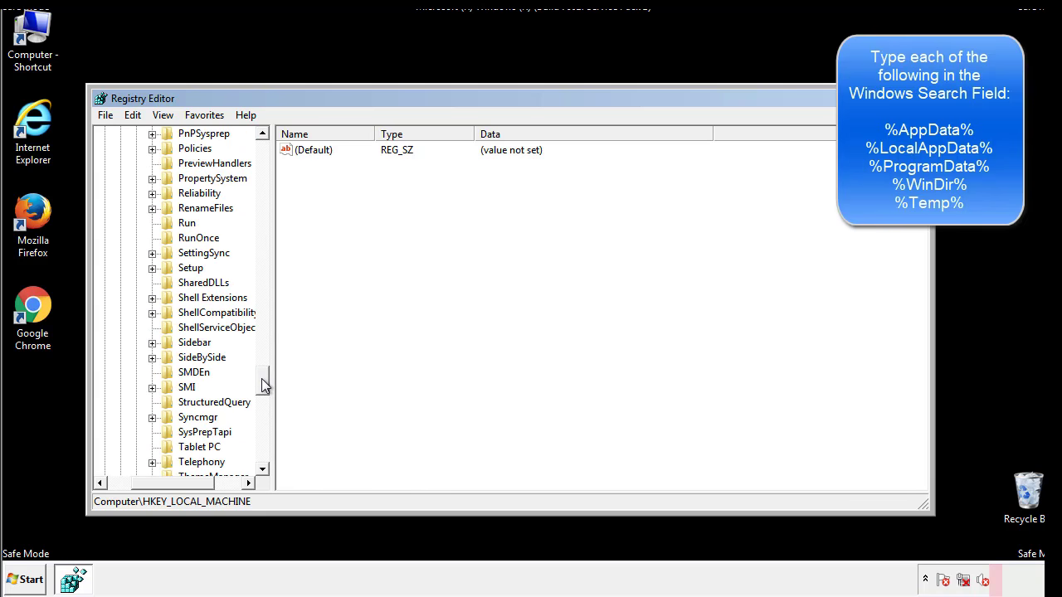
left_click(175, 226)
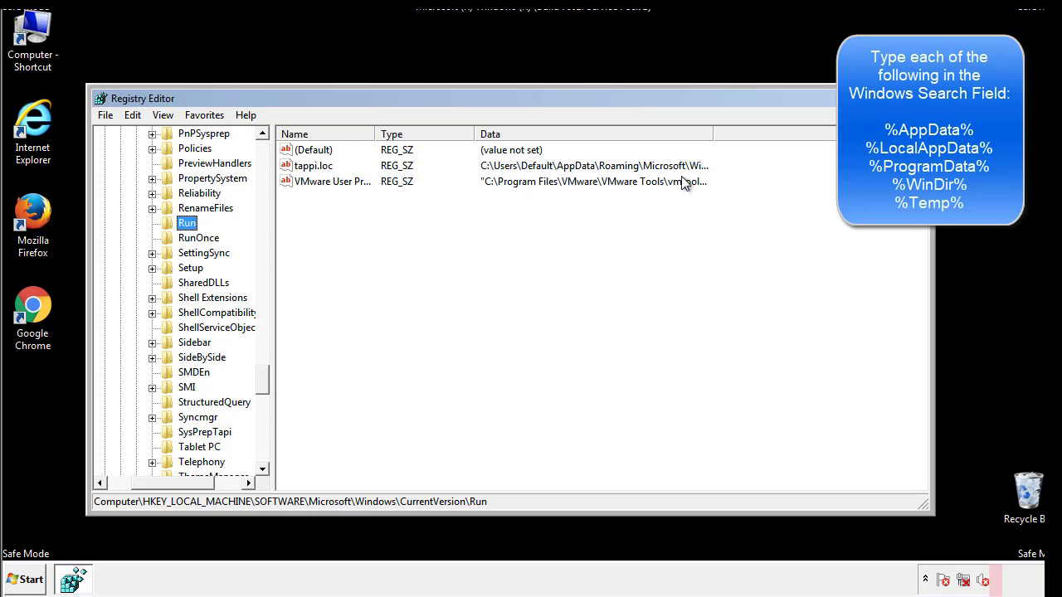
Delete the suspicious tappi.loc value from the Run key.
left_click(315, 169)
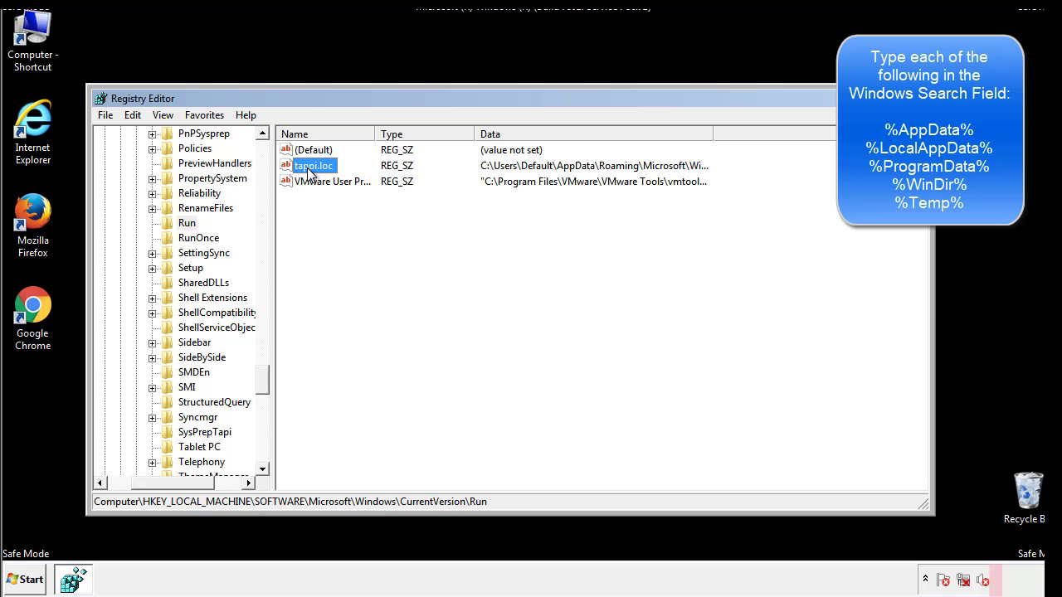
right_click(308, 168)
left_click(331, 215)
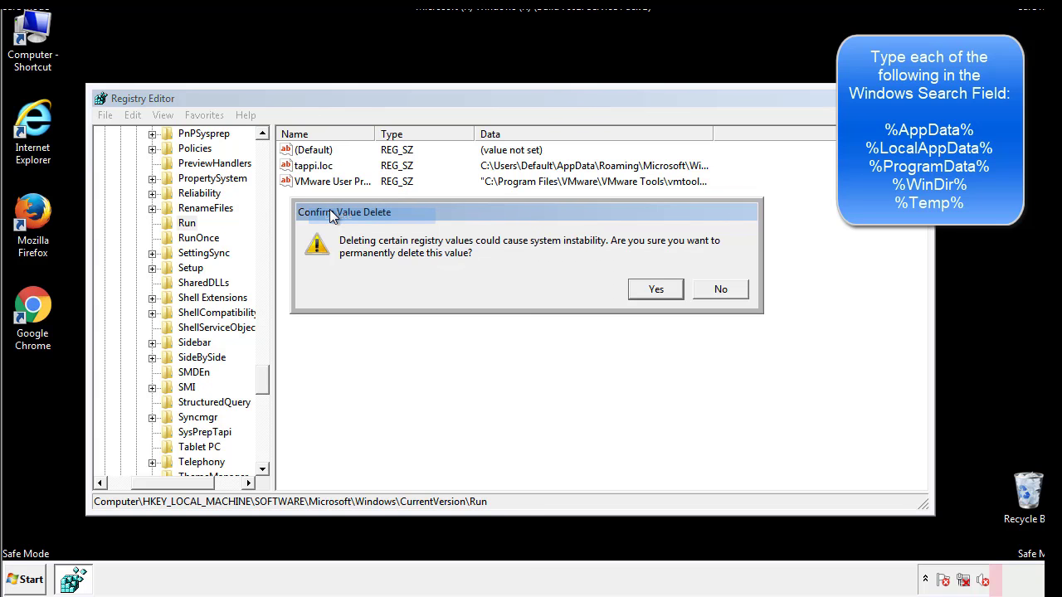
left_click(648, 292)
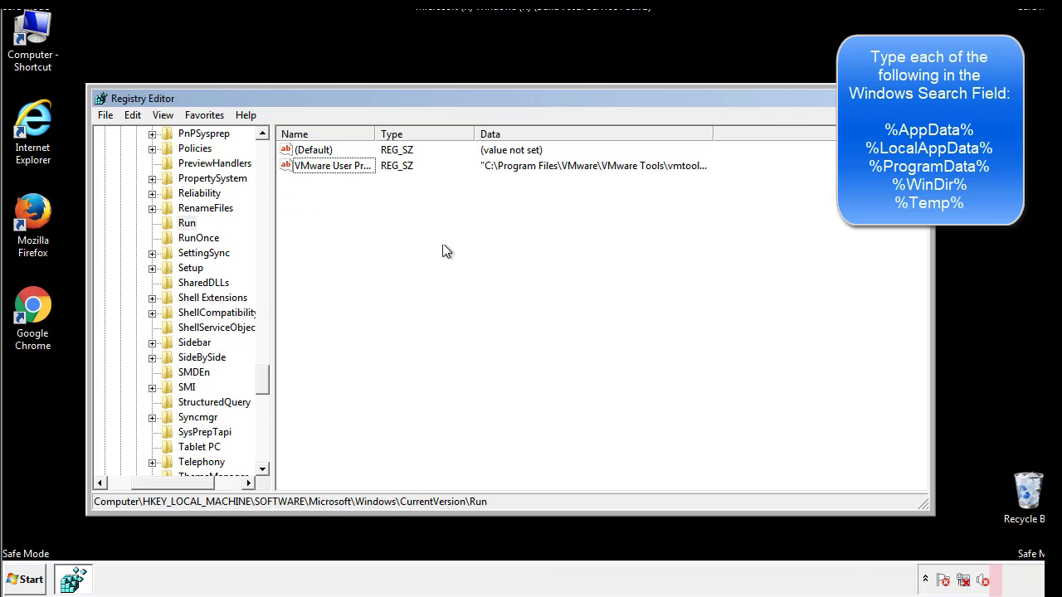
Collapse HKEY_LOCAL_MACHINE and expand HKEY_CURRENT_USER down to Software\Microsoft.
scroll(262, 382, "down", 1)
left_click_drag(262, 386, 263, 451)
left_click_drag(179, 484, 131, 493)
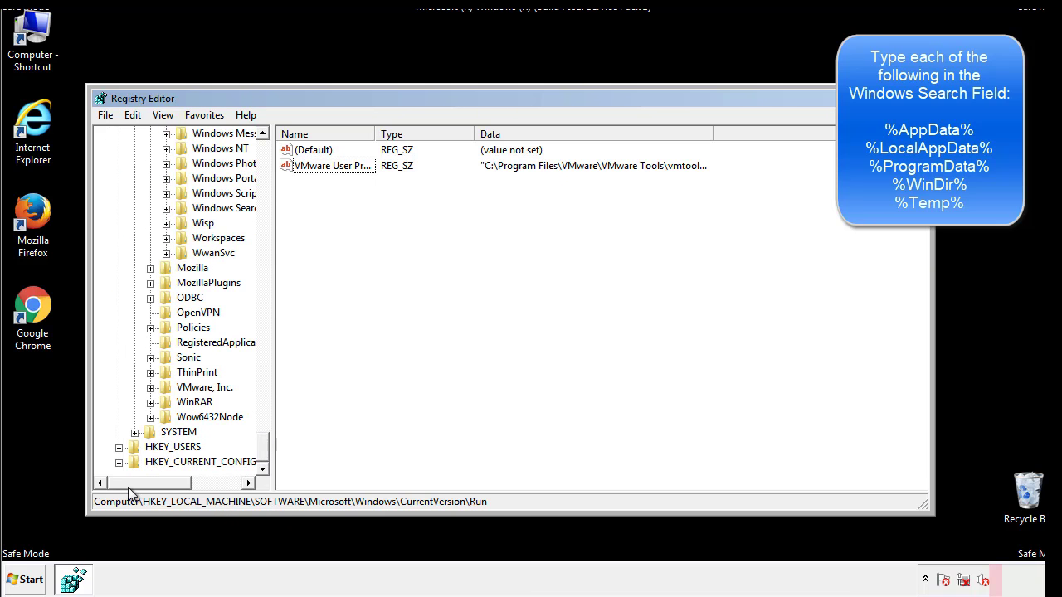
left_click_drag(262, 452, 274, 164)
left_click(119, 178)
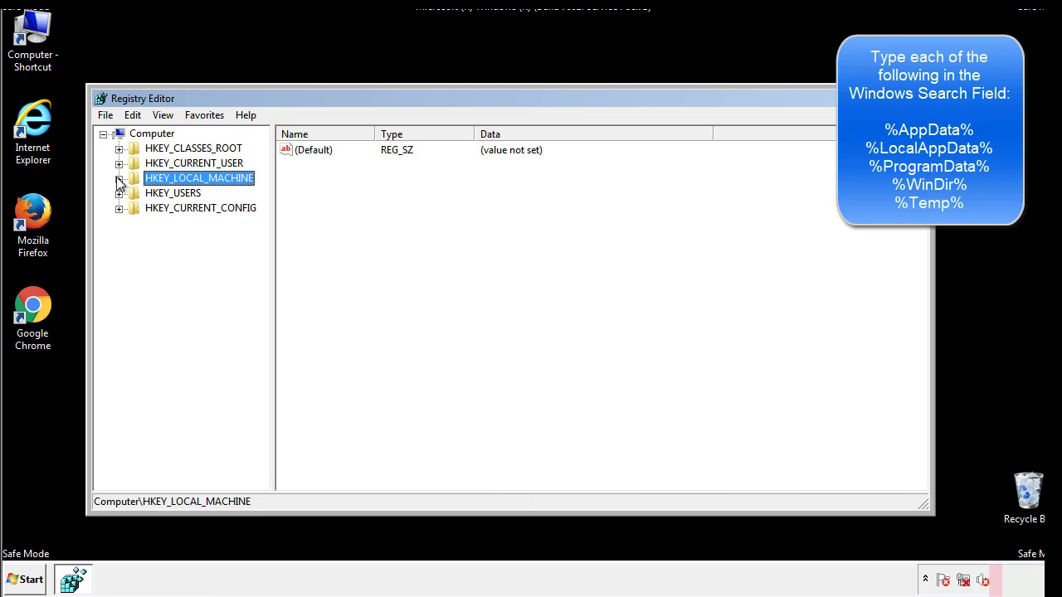
left_click(119, 163)
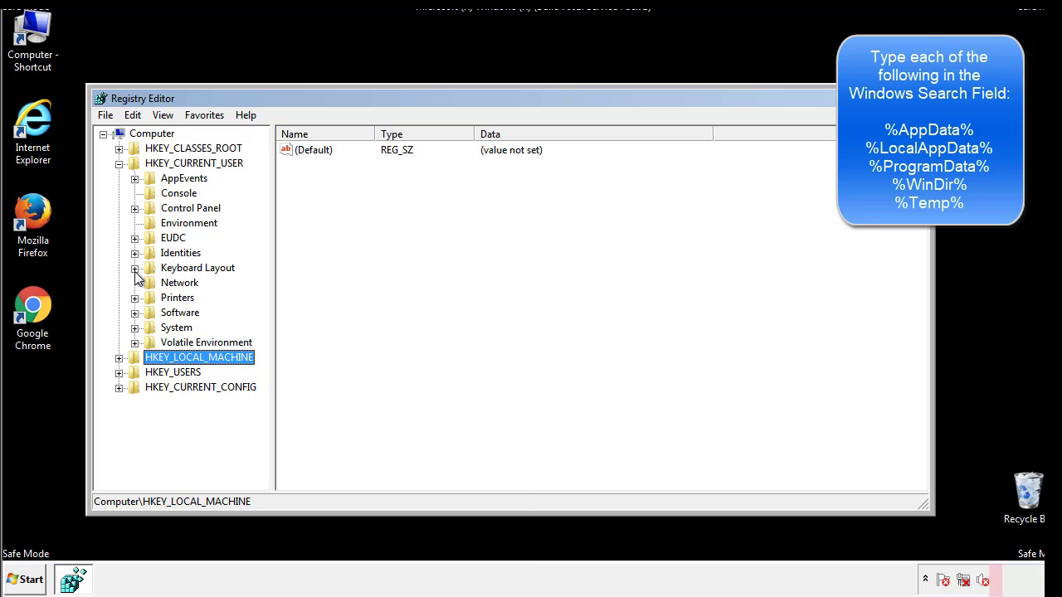
left_click(134, 314)
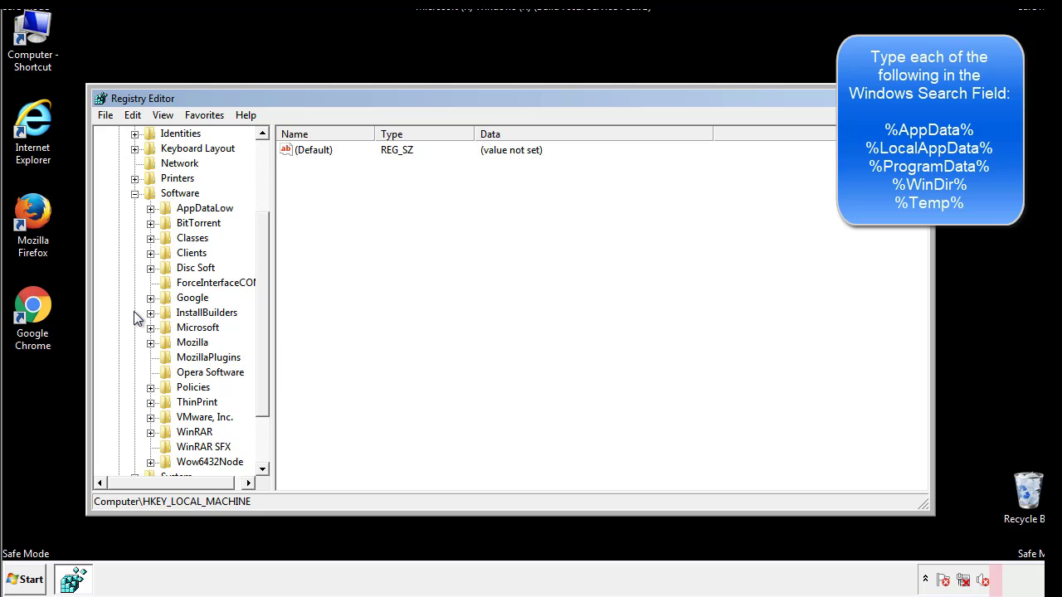
left_click_drag(261, 301, 260, 316)
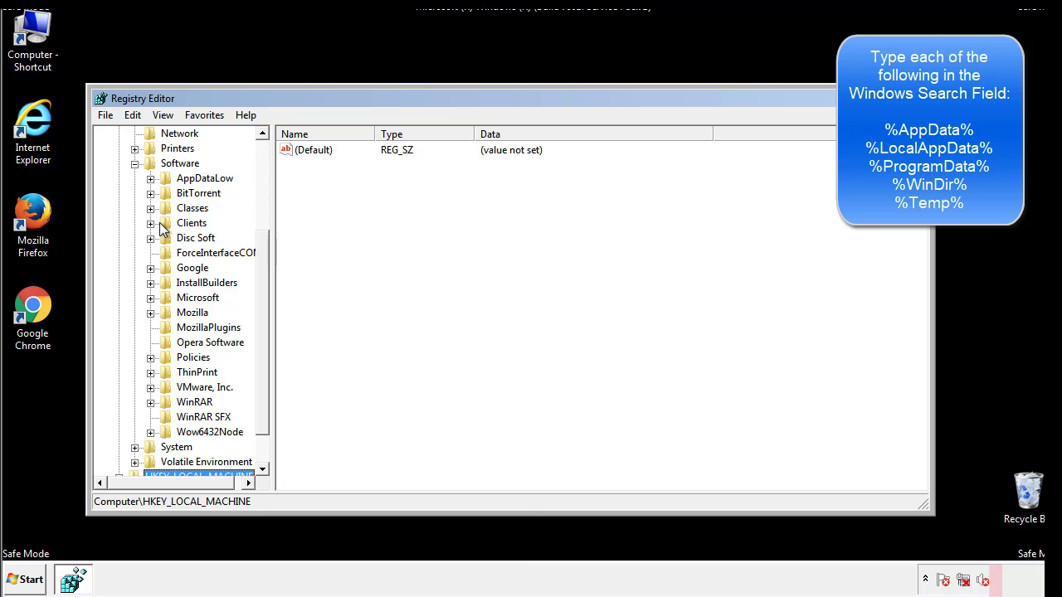
left_click(150, 298)
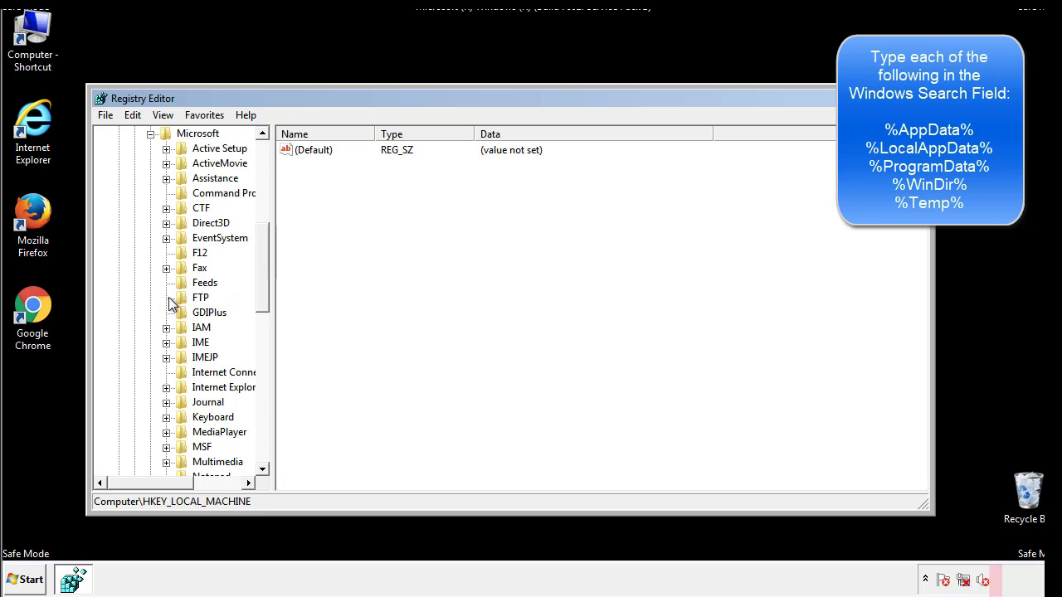
Check the current user's CurrentVersion\Run values (only DAEMON Tools), then collapse the Windows key.
left_click_drag(260, 242, 261, 345)
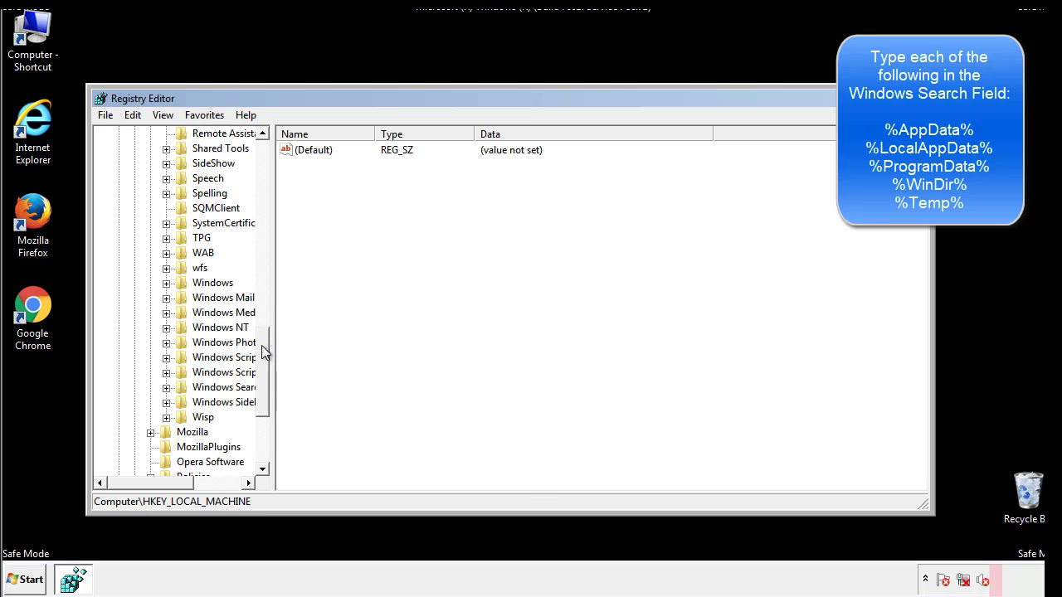
left_click(167, 283)
left_click(181, 298)
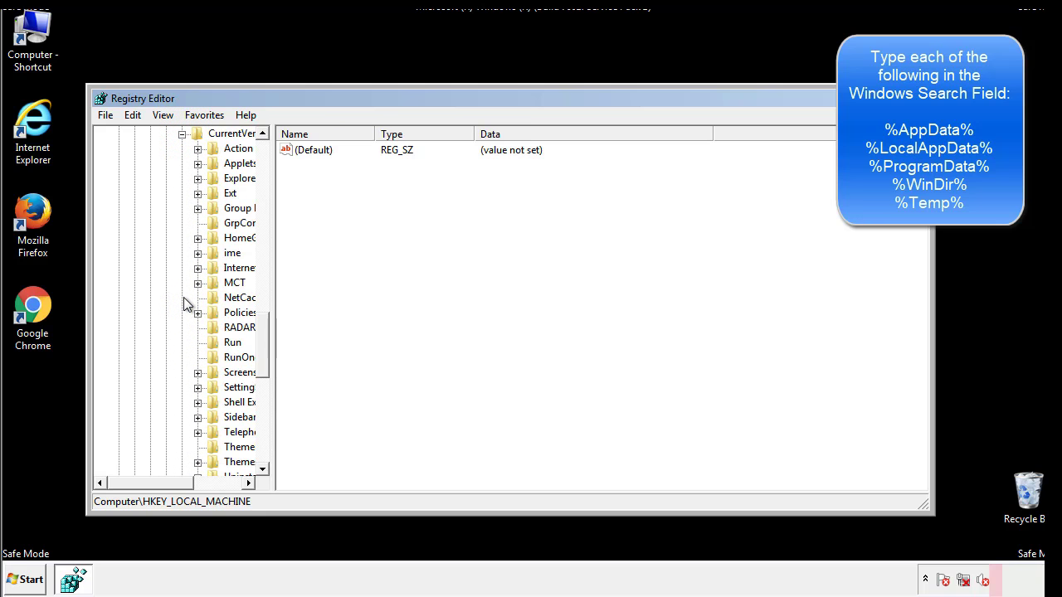
left_click_drag(161, 489, 186, 484)
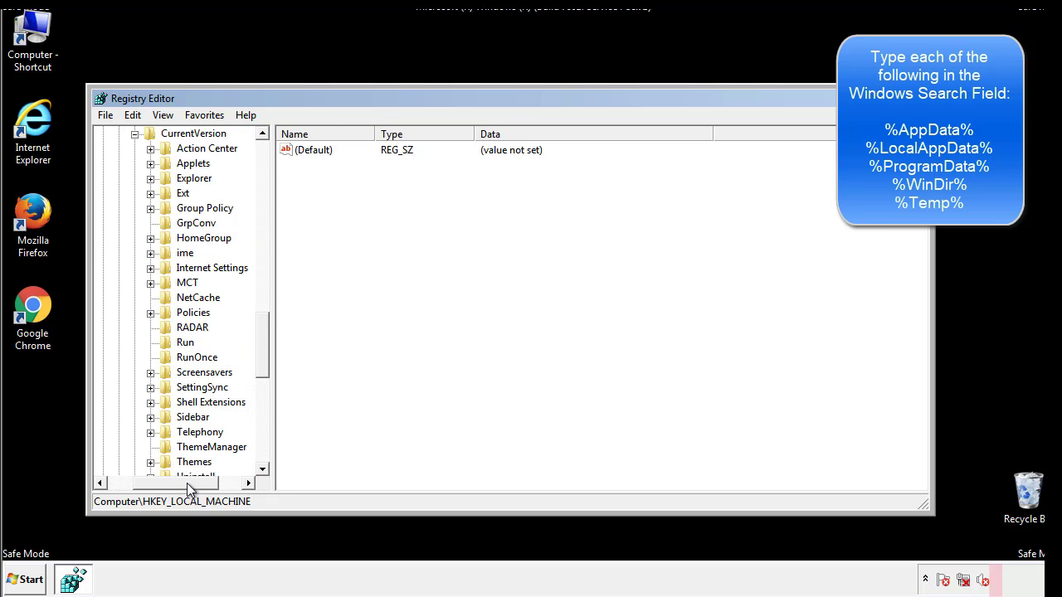
left_click(184, 342)
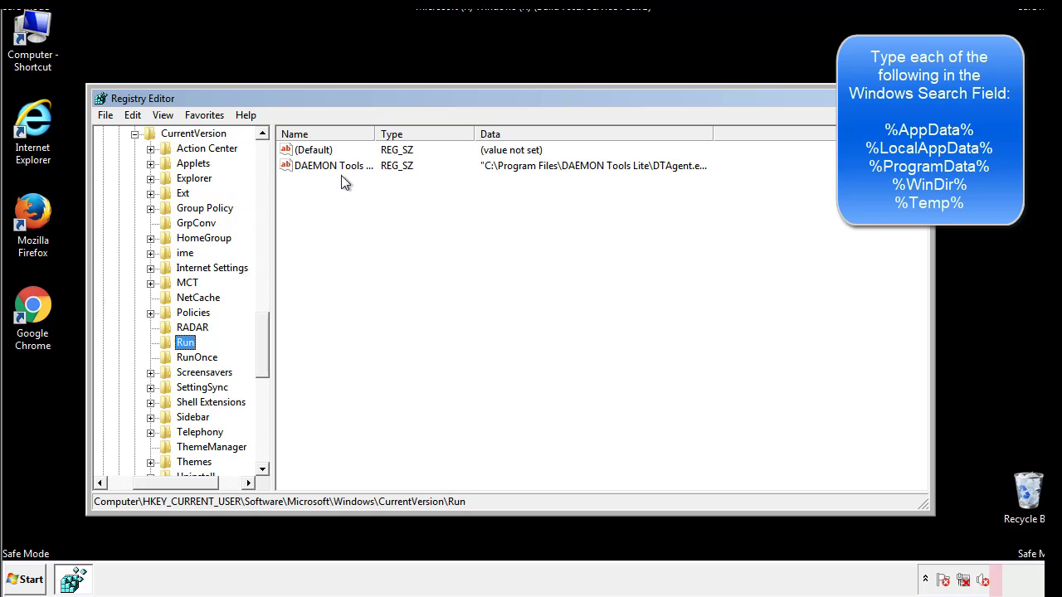
left_click(455, 195)
left_click_drag(176, 480, 151, 483)
left_click_drag(269, 360, 262, 346)
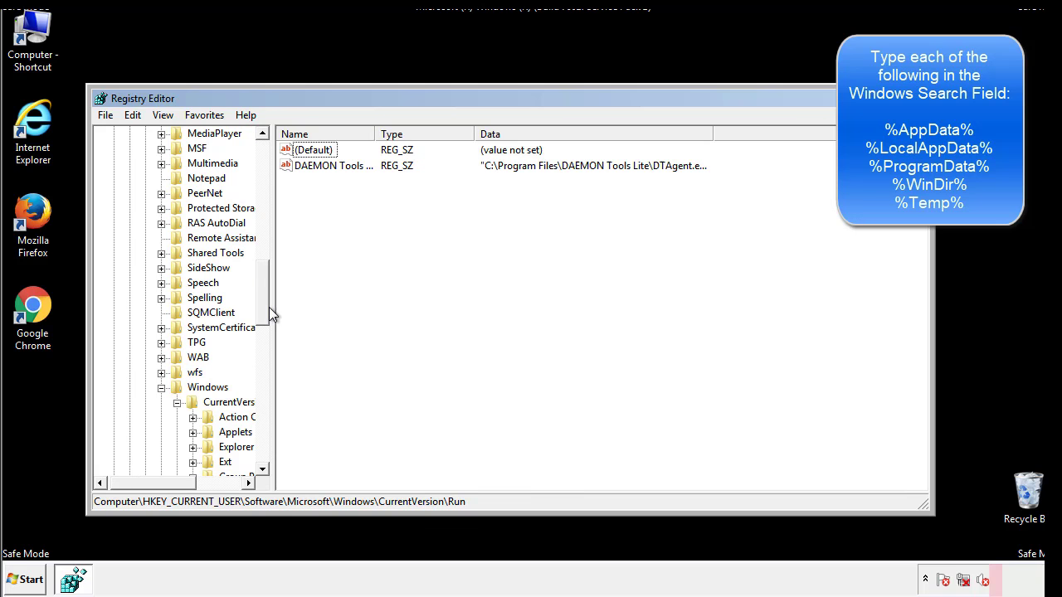
left_click(163, 388)
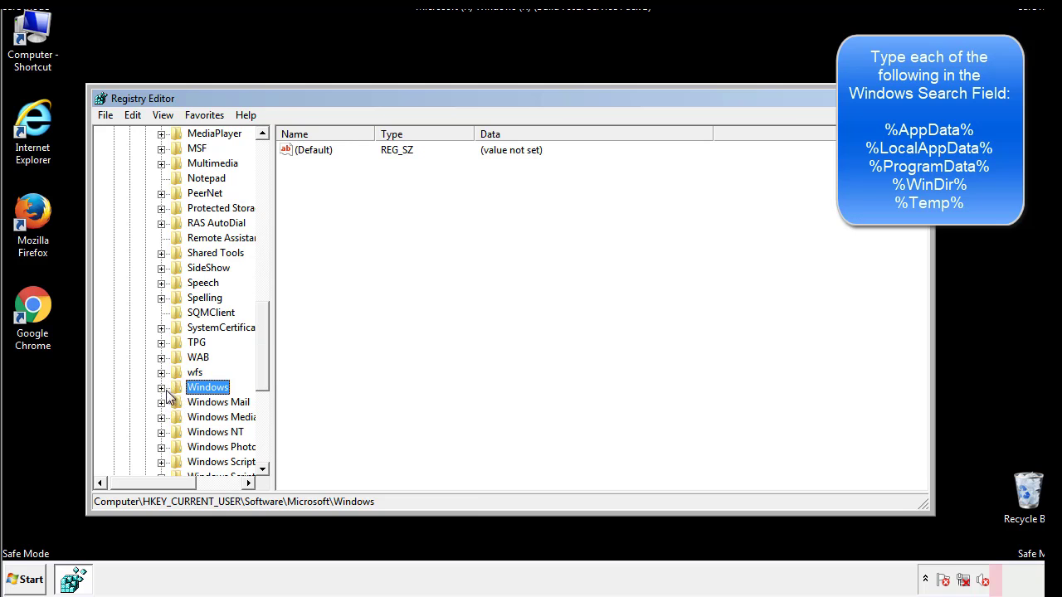
Search the registry with Edit > Find for %temp%.
left_click_drag(267, 370, 267, 205)
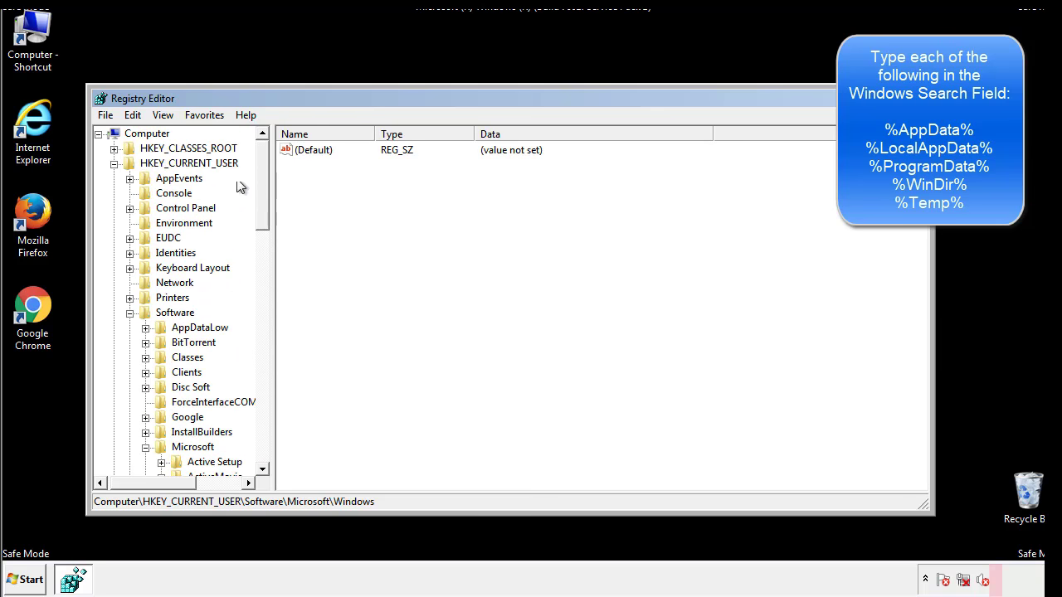
left_click(135, 116)
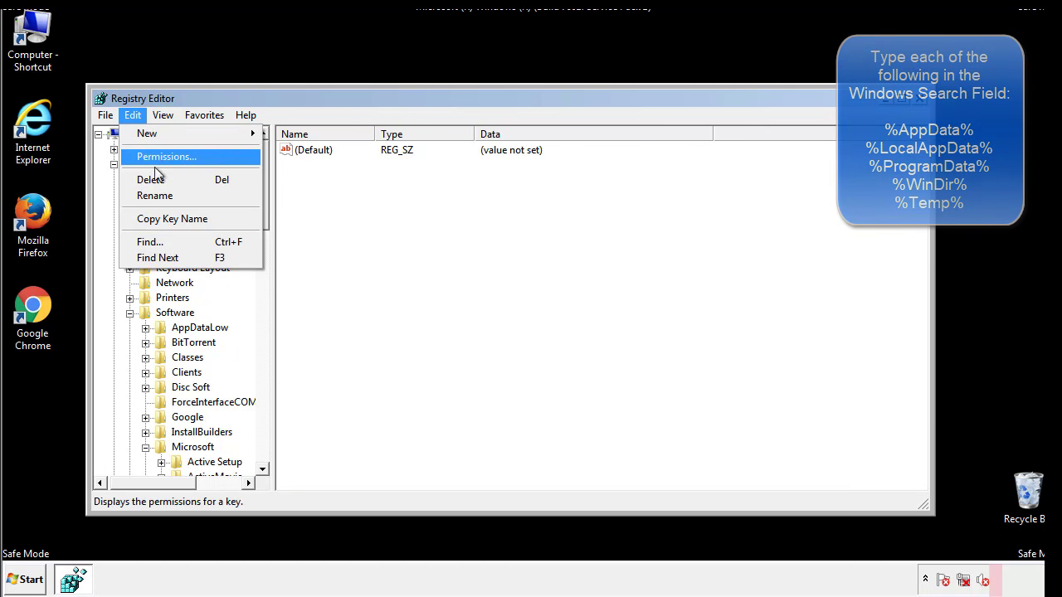
left_click(151, 242)
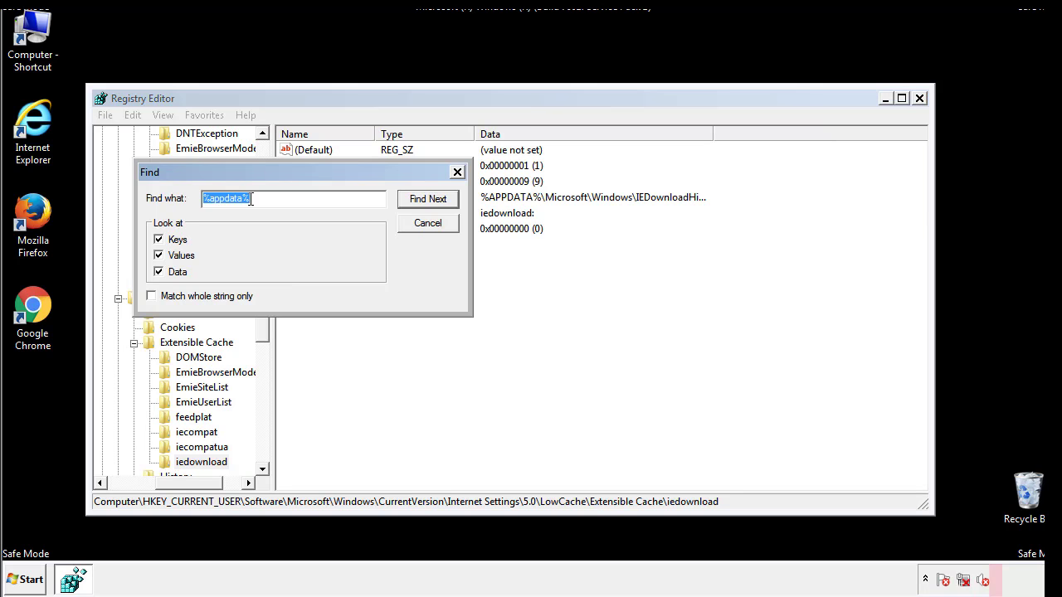
type("%temp%")
key("Return")
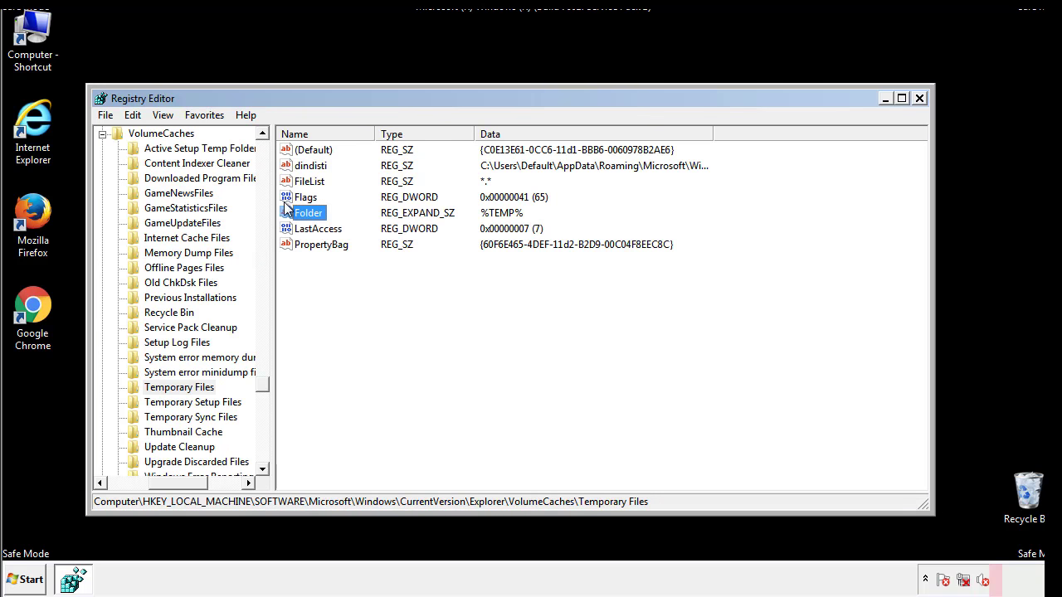
Delete all values in the Temporary Files key, leaving only (Default).
left_click(434, 284)
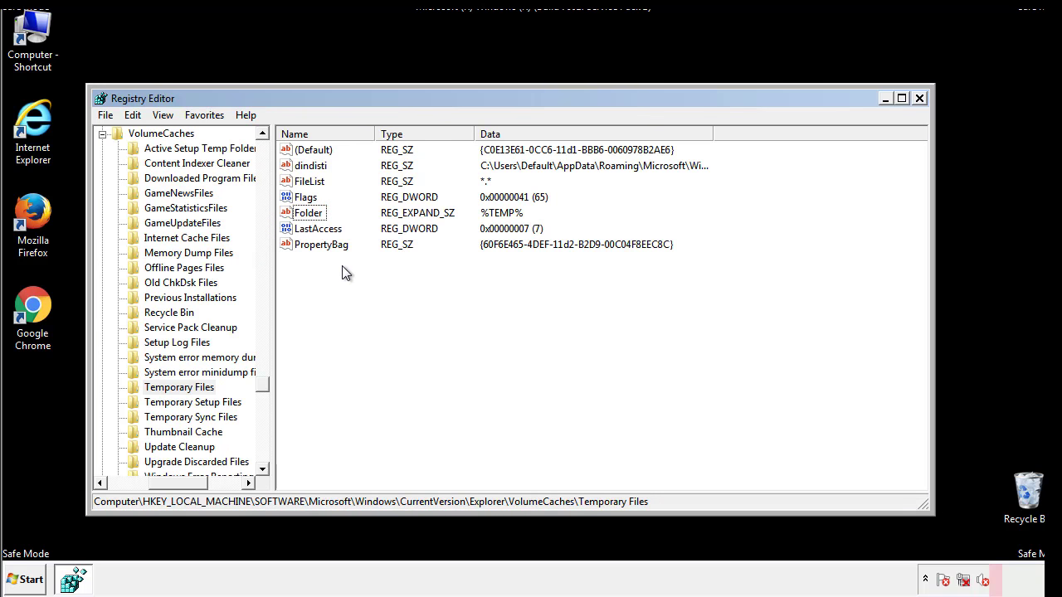
left_click_drag(341, 267, 303, 152)
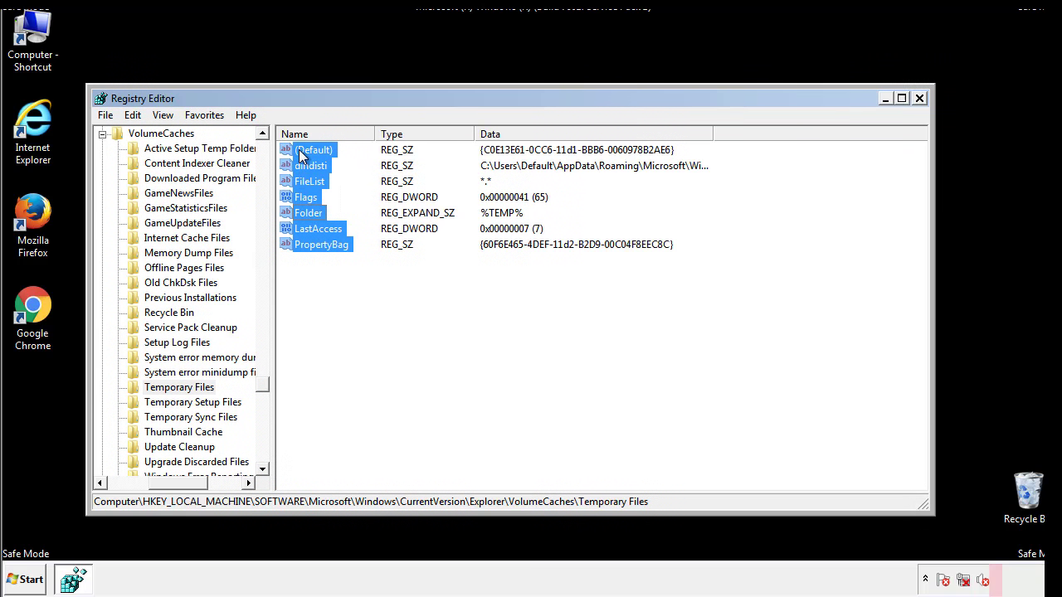
right_click(302, 156)
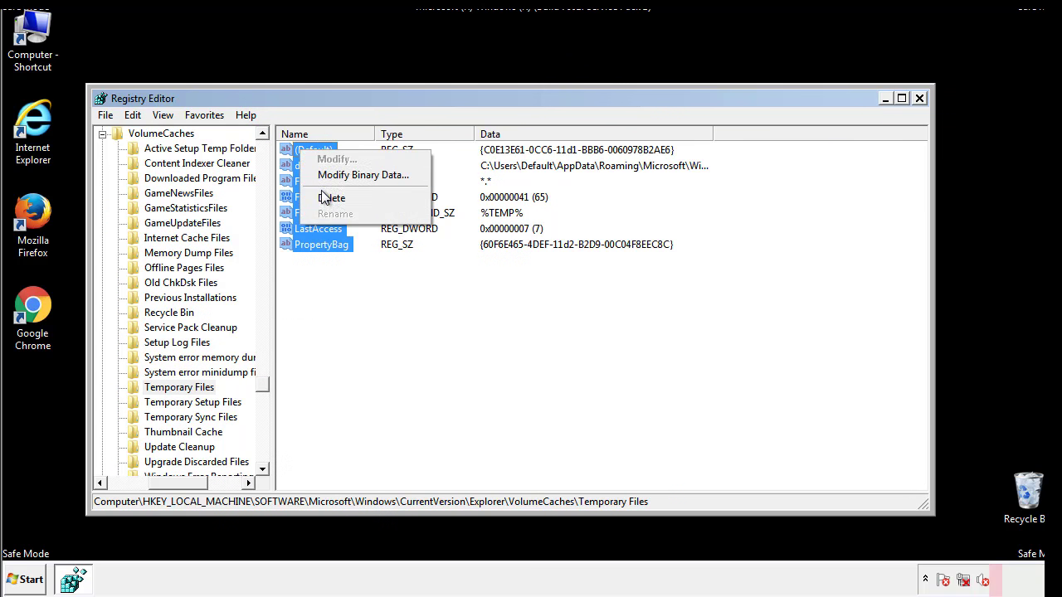
left_click(324, 199)
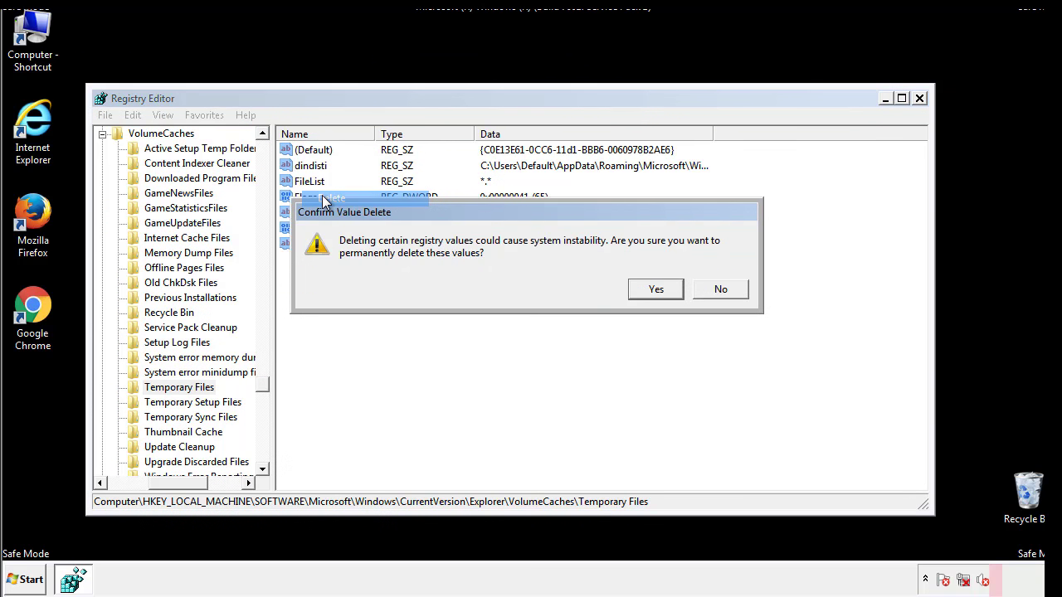
left_click(677, 292)
left_click(366, 197)
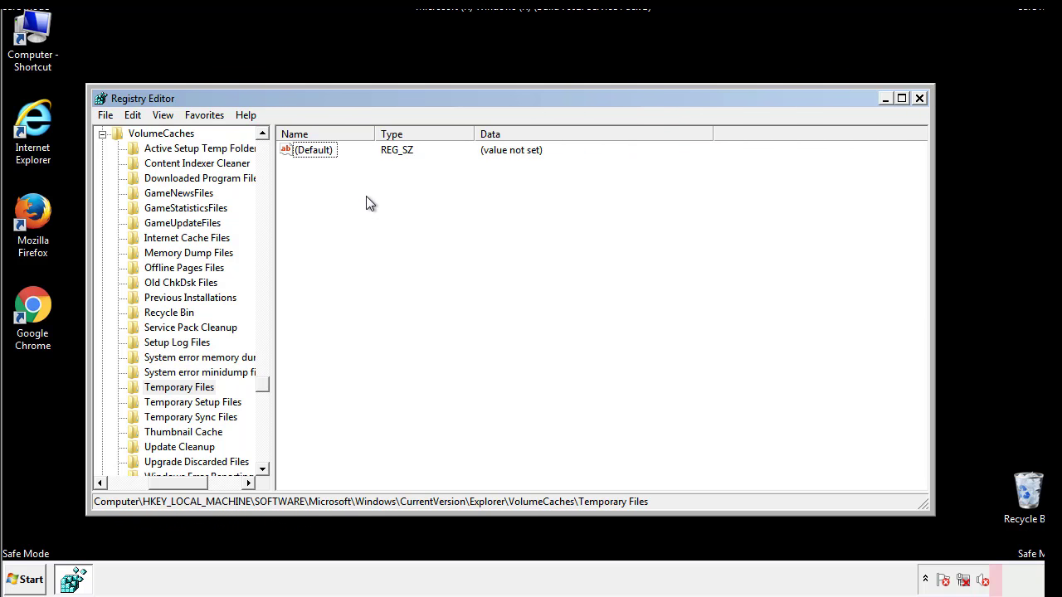
Close Registry Editor, then uncheck Safe boot on msconfig's Boot tab and apply.
left_click(920, 99)
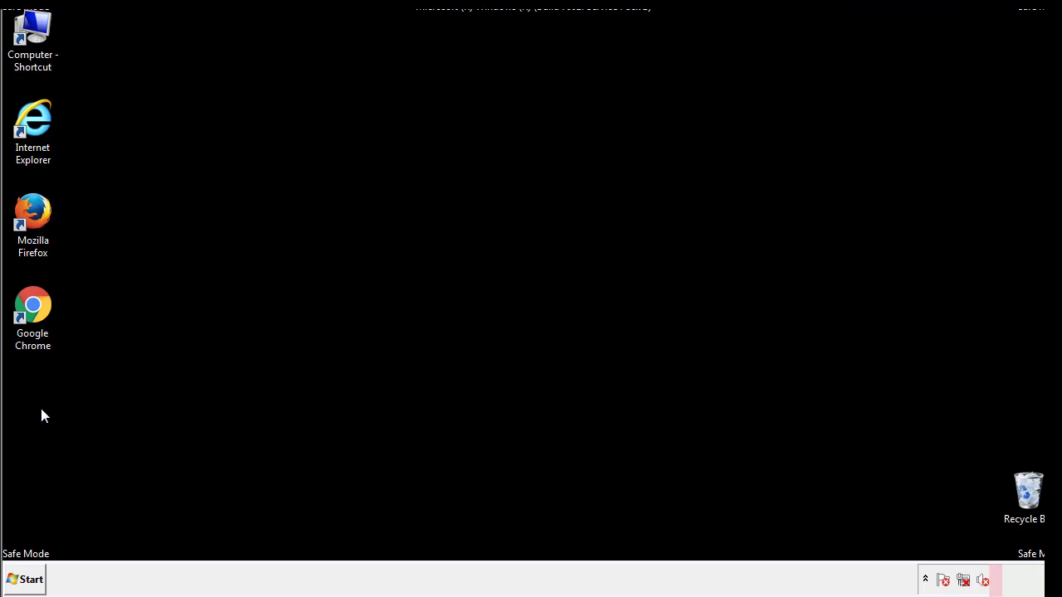
left_click(20, 581)
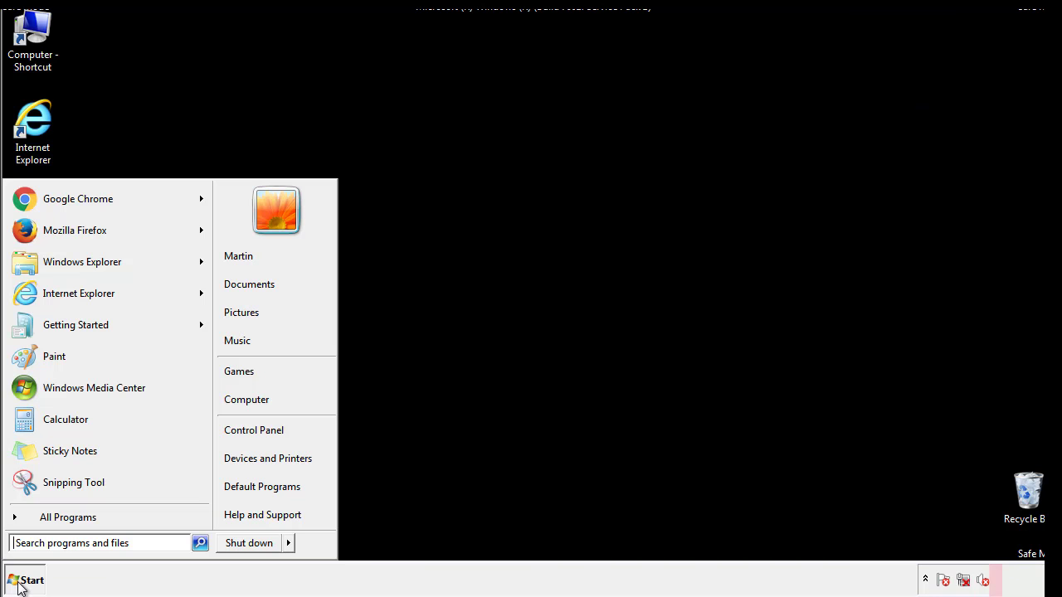
left_click(57, 543)
type("mscon")
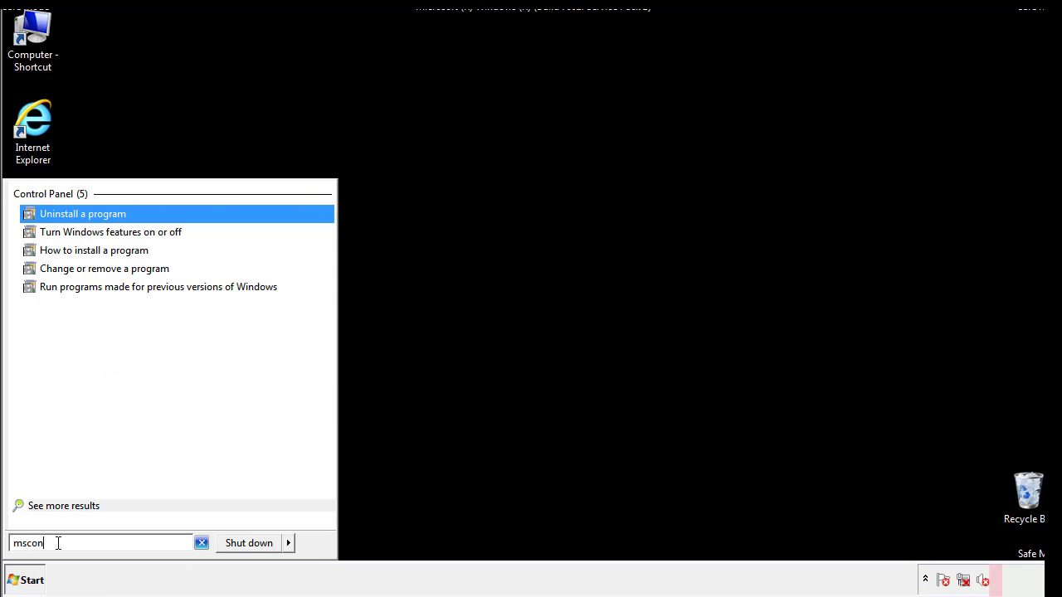
type("fig")
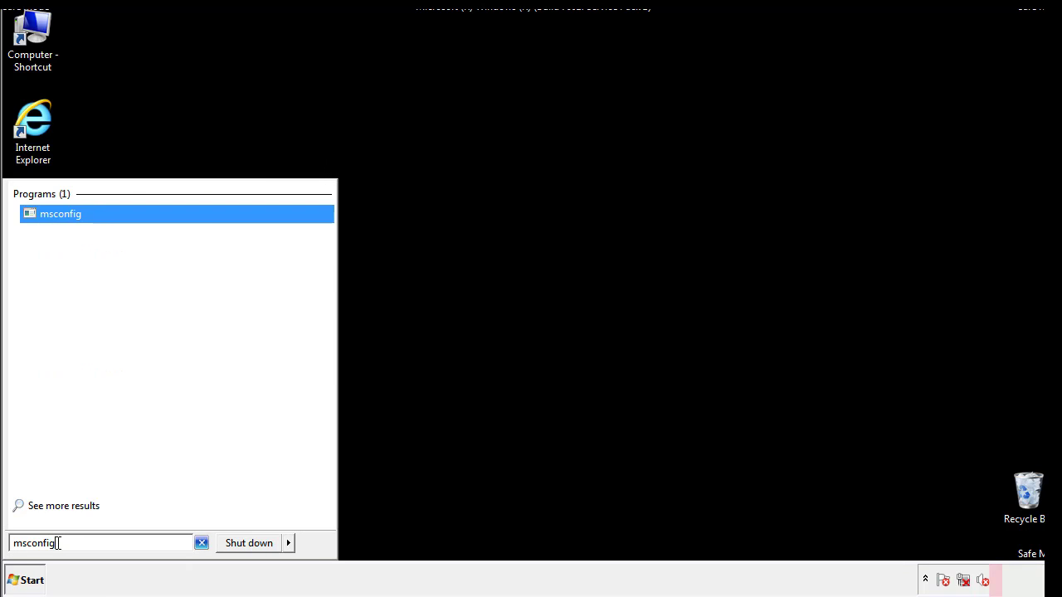
key("Return")
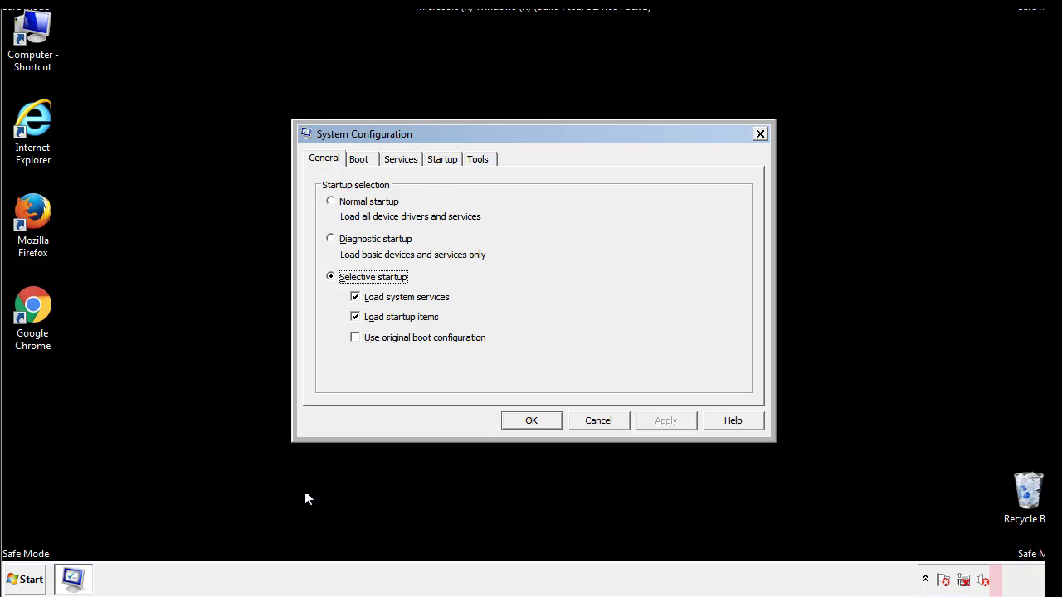
left_click(363, 160)
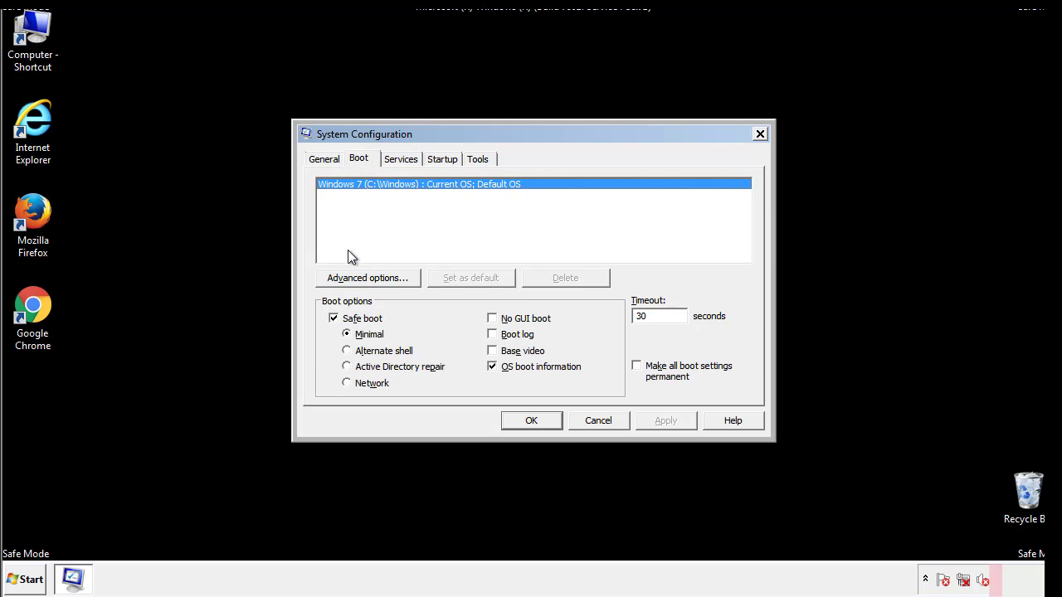
left_click(336, 322)
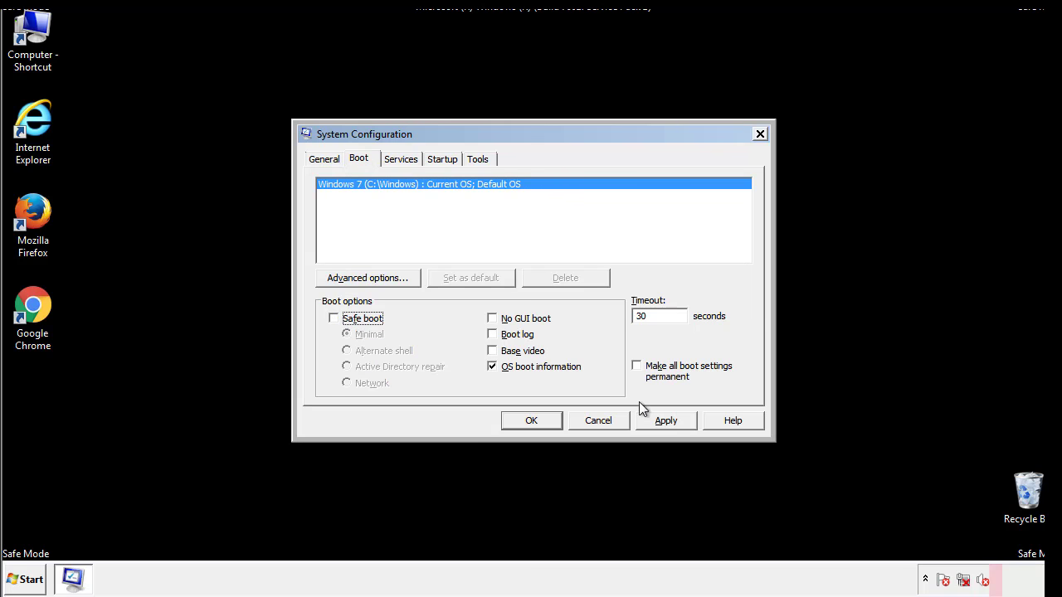
left_click(668, 419)
Confirm System Configuration and restart the computer now.
left_click(529, 422)
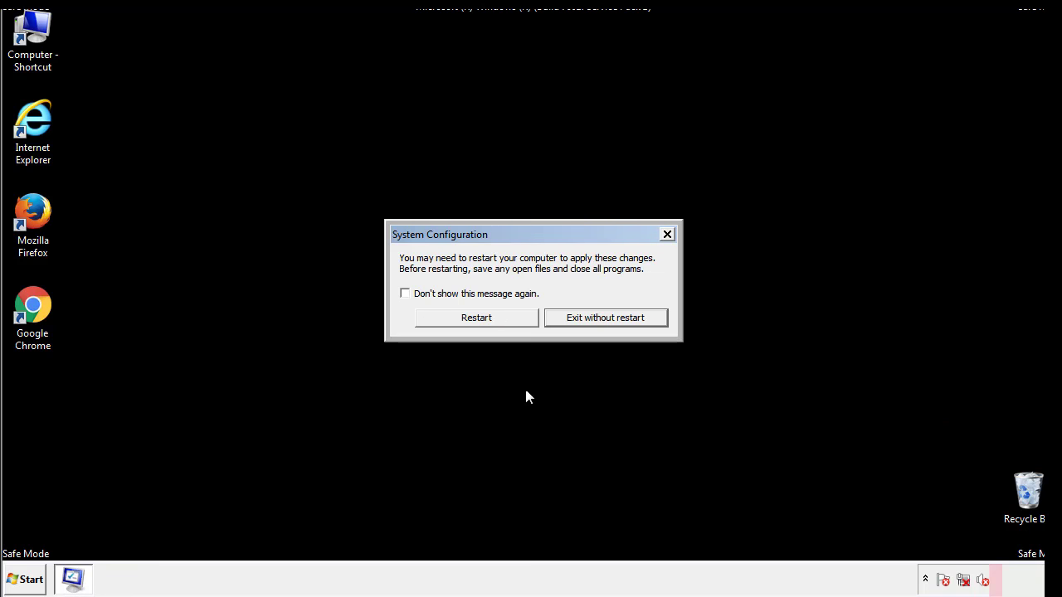
left_click(491, 323)
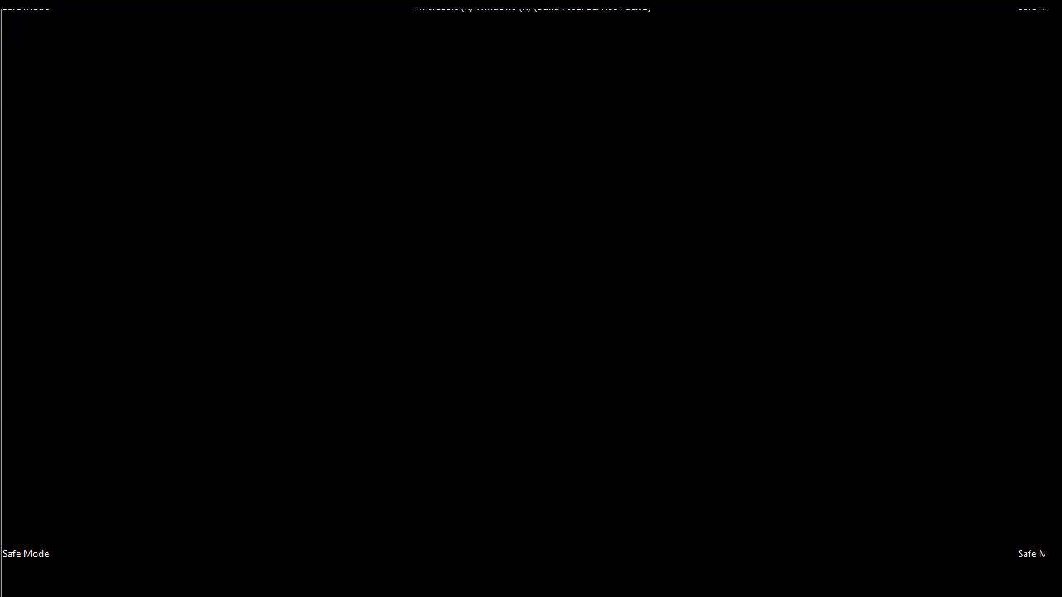